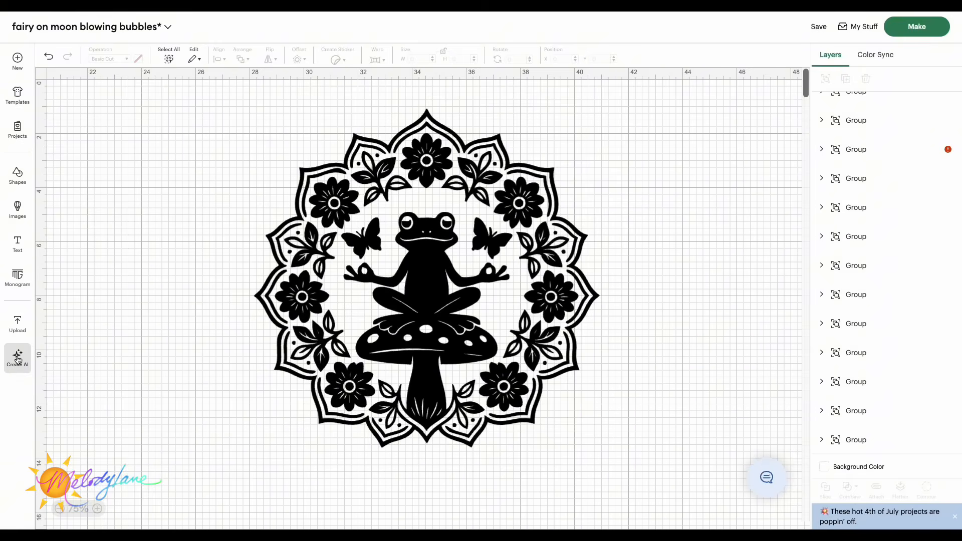
Step: Open Create AI and generate images from the pasted prompt 'flamingo with heart sunglasses, sitting in a martini glass with their legs kicked up and holding a martini glass with a garnish'
left_click(17, 360)
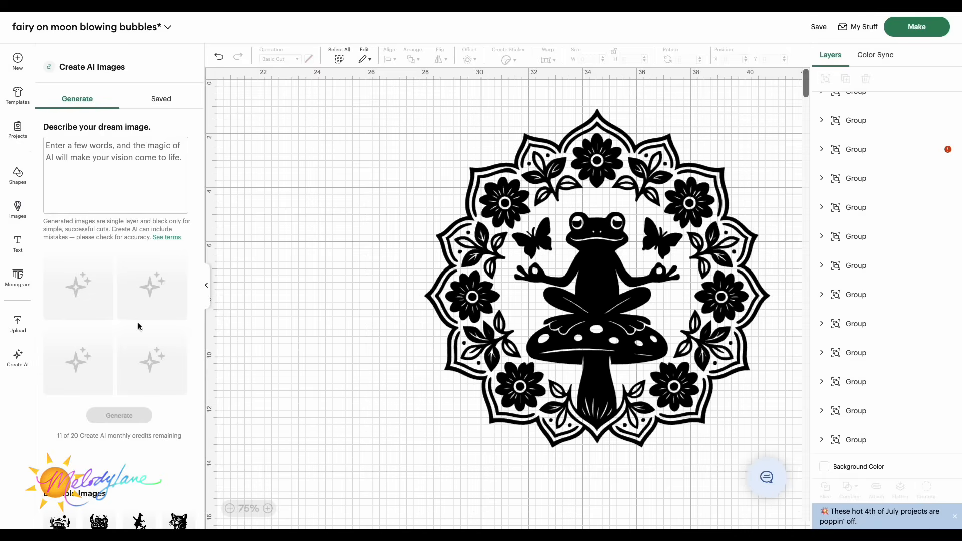
left_click_drag(534, 299, 435, 307)
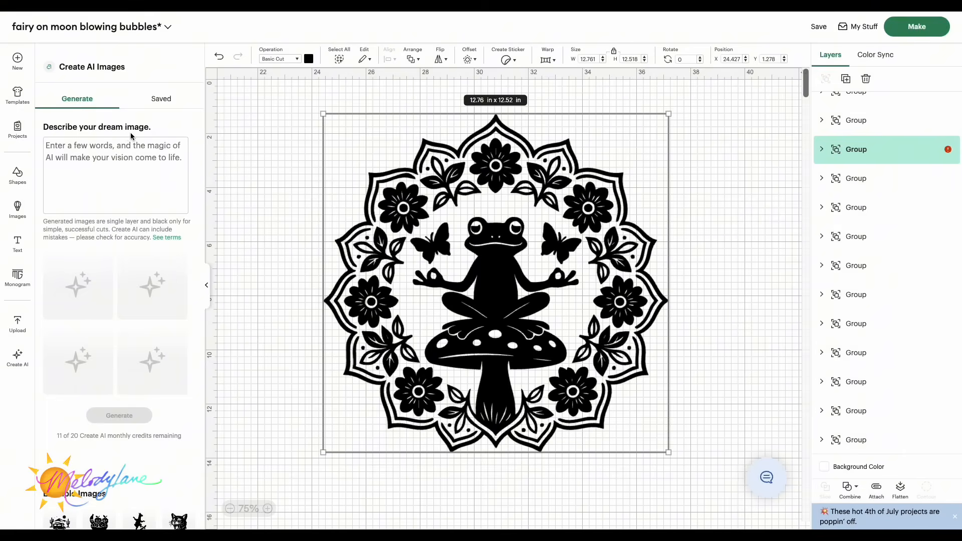
left_click(77, 150)
type("flamingo with heart sunglasses, sitting in a martini glass with their legs kicked up and holding a martini glass with a garnish")
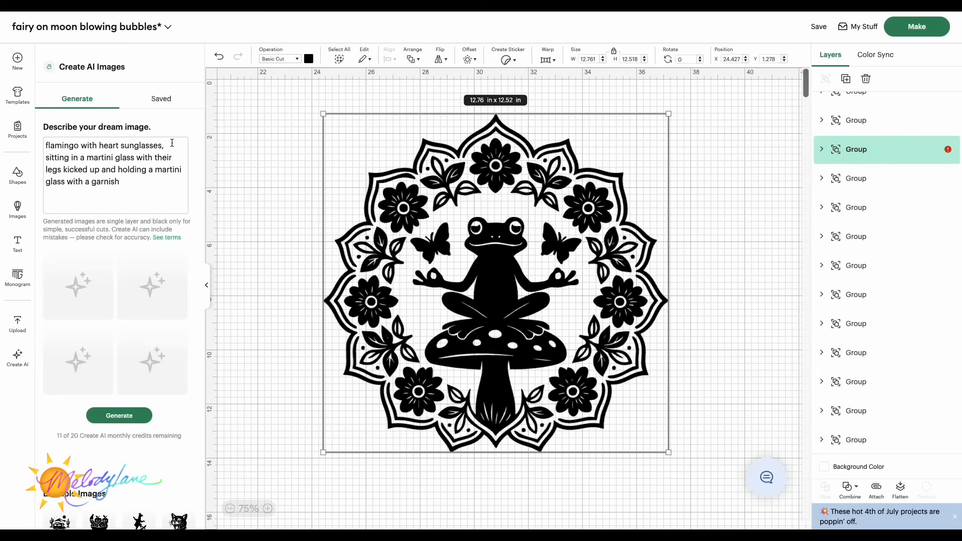
left_click(123, 418)
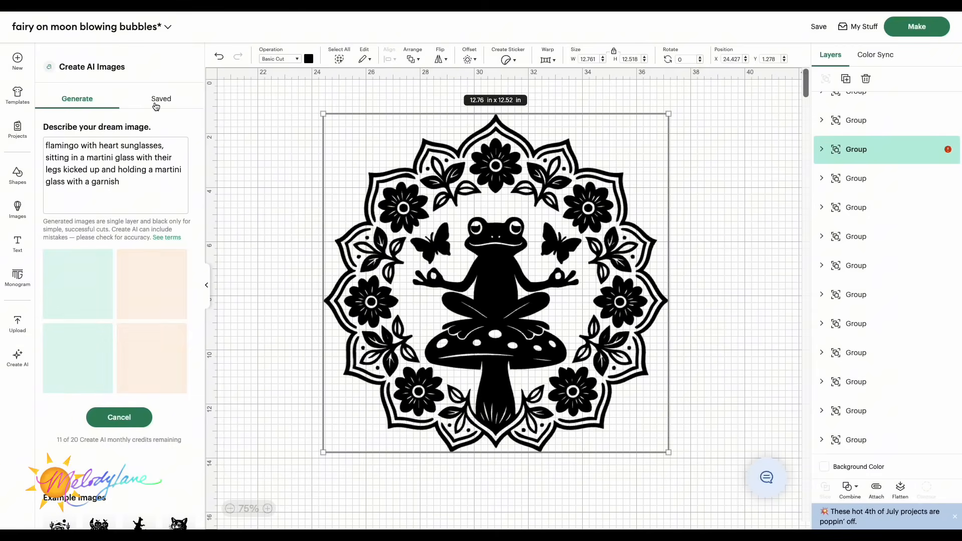
Step: Add both generated flamingo-in-martini-glass images to the canvas
left_click_drag(492, 352, 516, 389)
left_click_drag(471, 332, 424, 316)
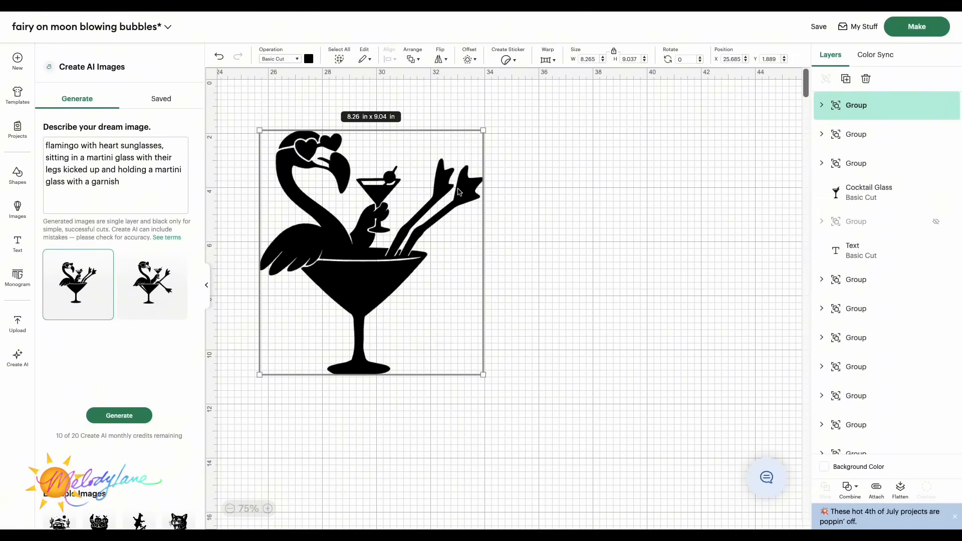
left_click(157, 280)
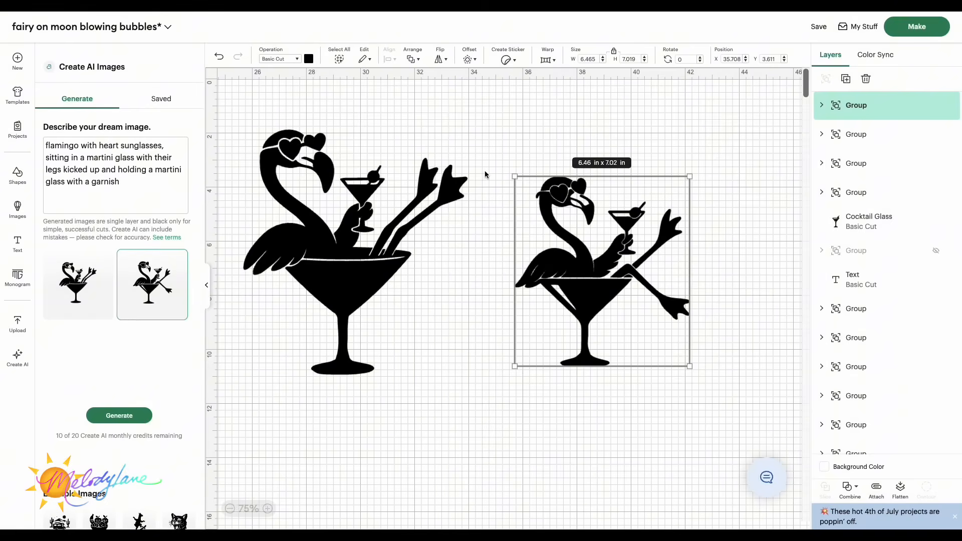
Step: Enlarge the second flamingo to about 8.24 x 8.95 in and move it beside the first
left_click_drag(515, 177, 465, 133)
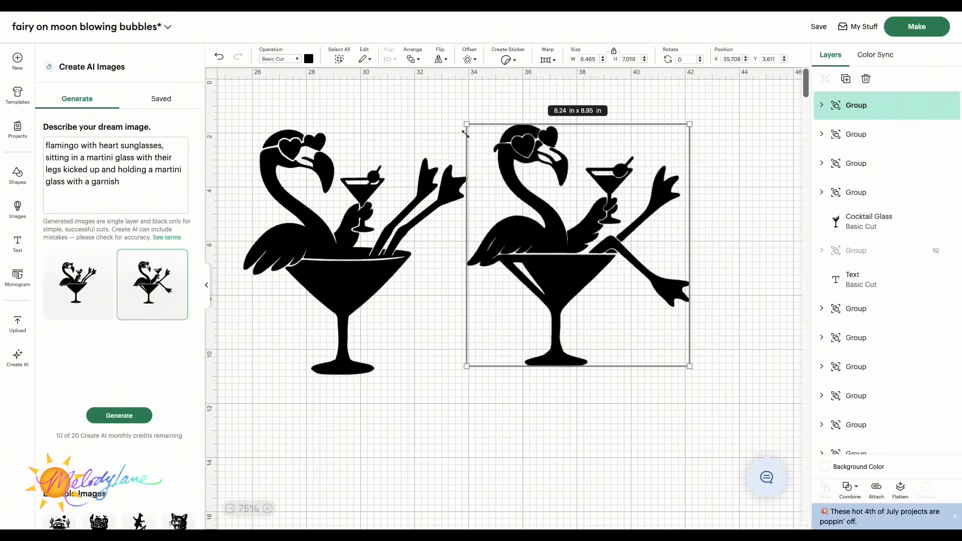
left_click_drag(601, 281, 616, 302)
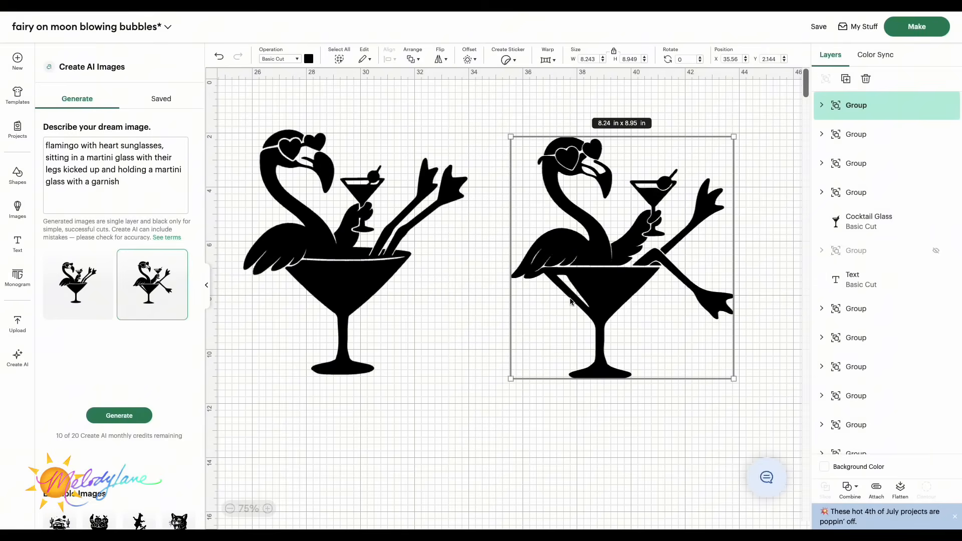
Step: Arrange the two flamingos side by side and enlarge the first to about 9.58 x 10.47 in
left_click(206, 285)
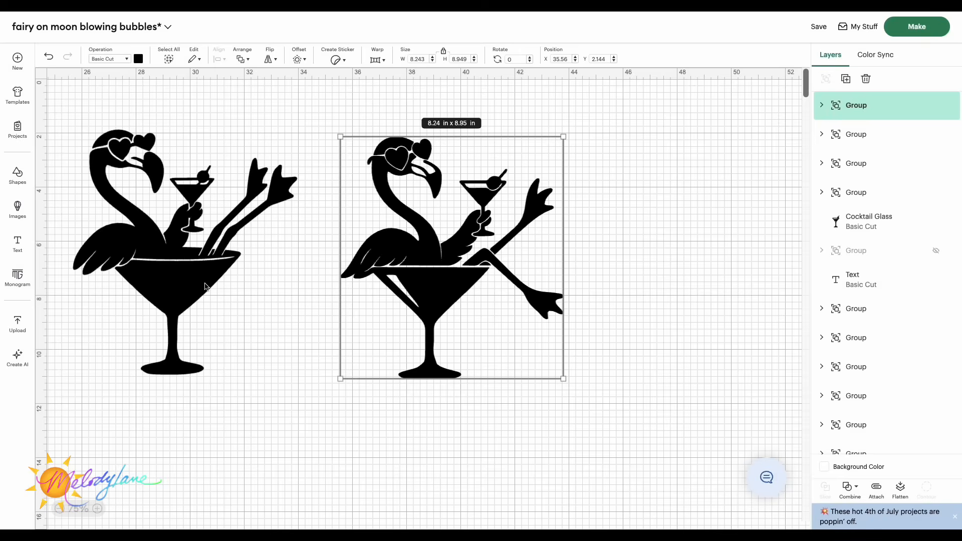
scroll(389, 284, "left", 3)
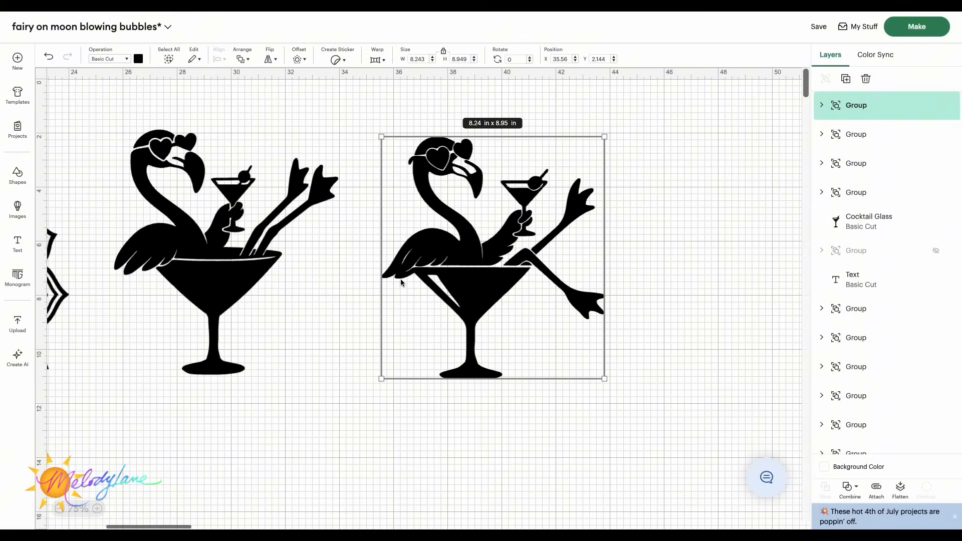
left_click_drag(475, 281, 527, 283)
left_click_drag(261, 269, 353, 285)
left_click_drag(207, 387, 172, 428)
Step: Enlarge the second flamingo to about 9.95 x 10.8 in and reposition it
scroll(155, 339, "right", 2)
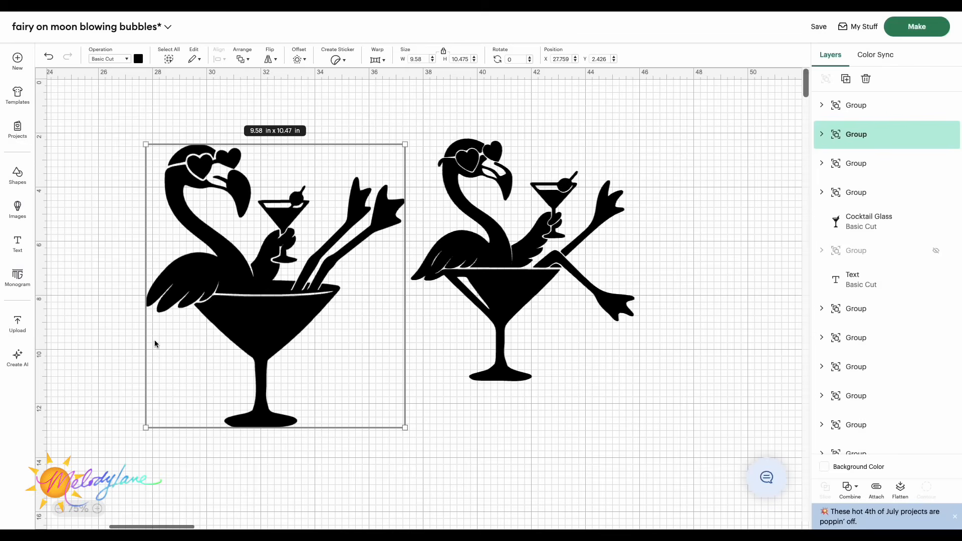
left_click(466, 299)
left_click_drag(631, 135, 676, 129)
left_click_drag(559, 250, 607, 294)
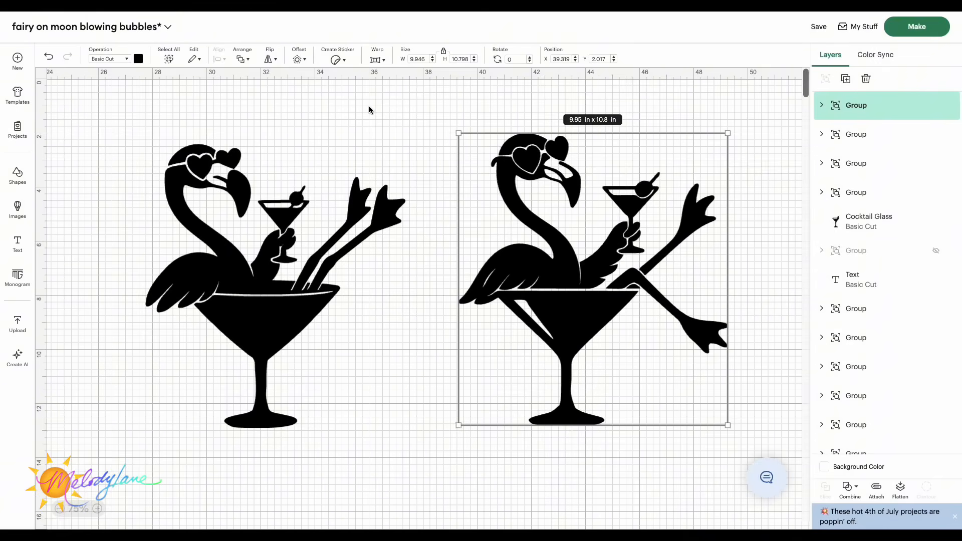
left_click_drag(647, 182, 652, 181)
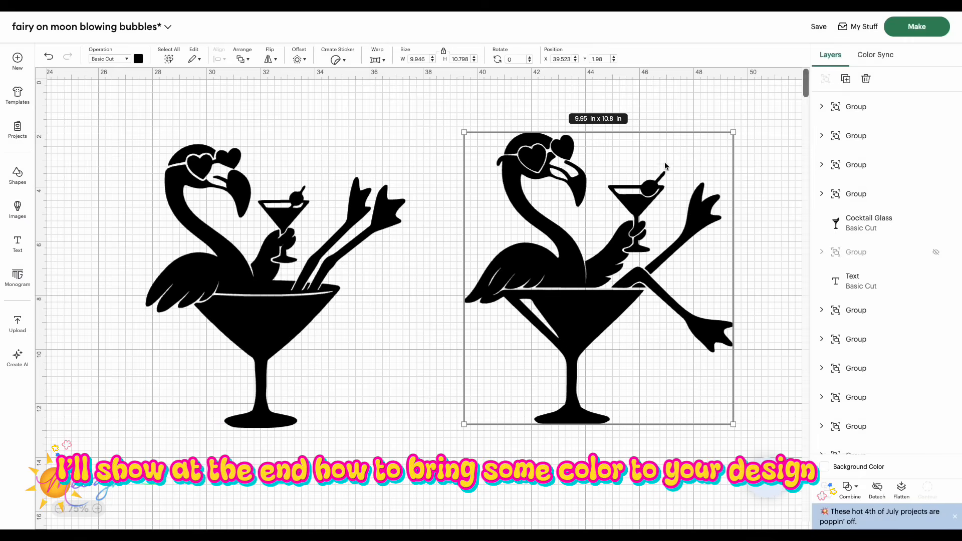
Step: Expand the second flamingo's nested layer groups and hide then show its kicked-out leg piece
left_click(822, 107)
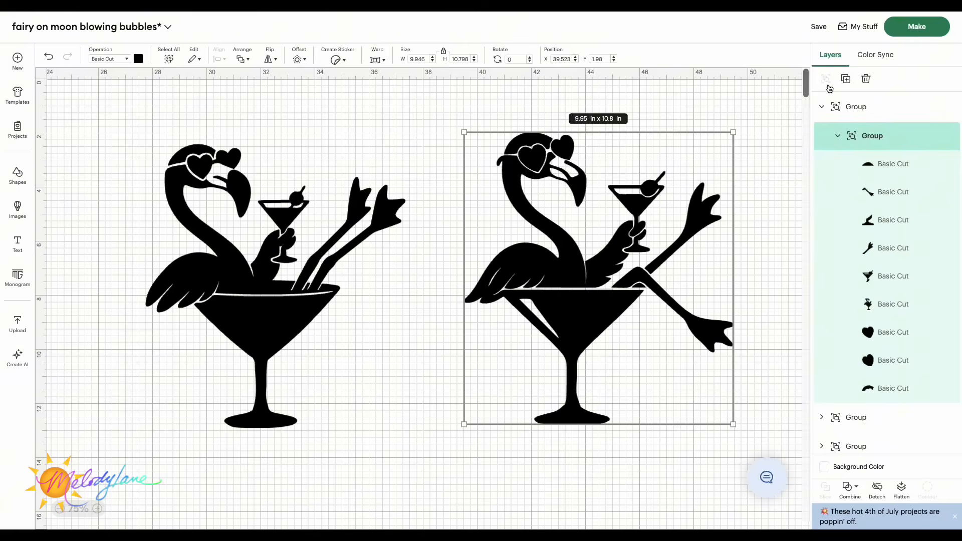
left_click(838, 136)
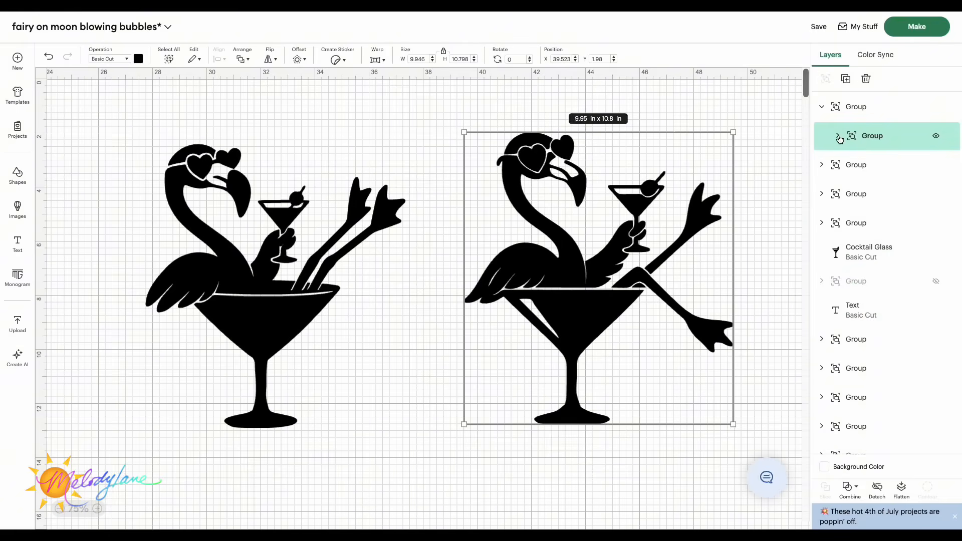
left_click(840, 138)
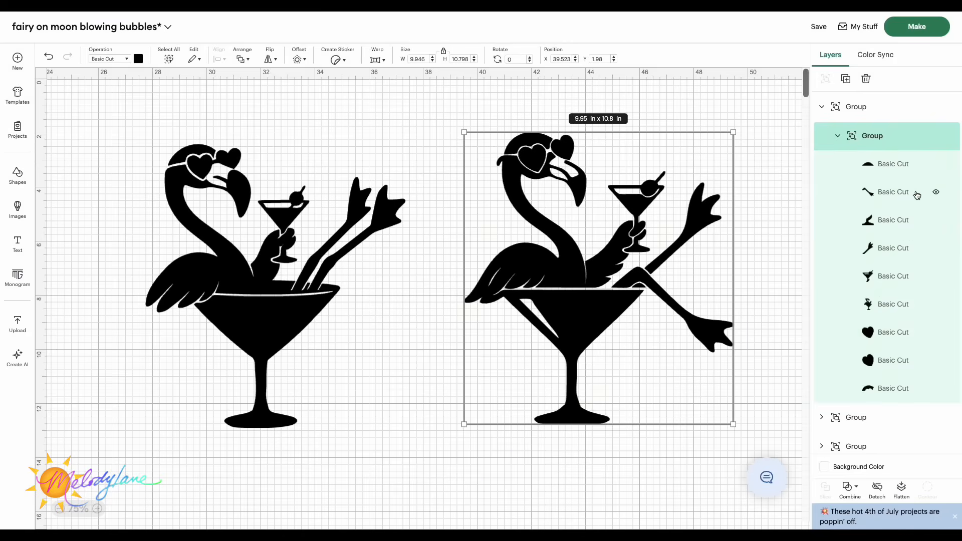
left_click(936, 194)
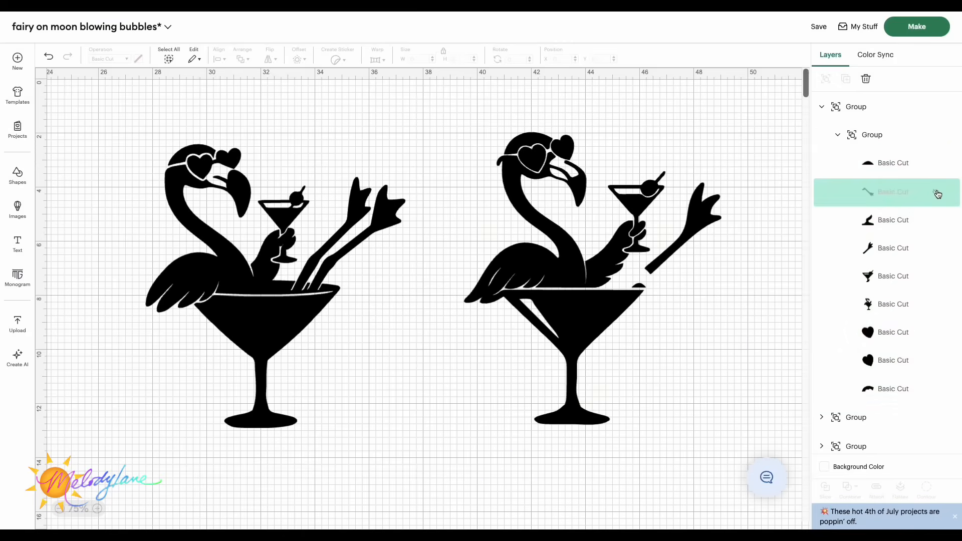
left_click(937, 194)
Step: Detach the second flamingo's inner group into separate pieces, hiding and showing the raised leg, then reselect the whole flamingo
left_click(836, 133)
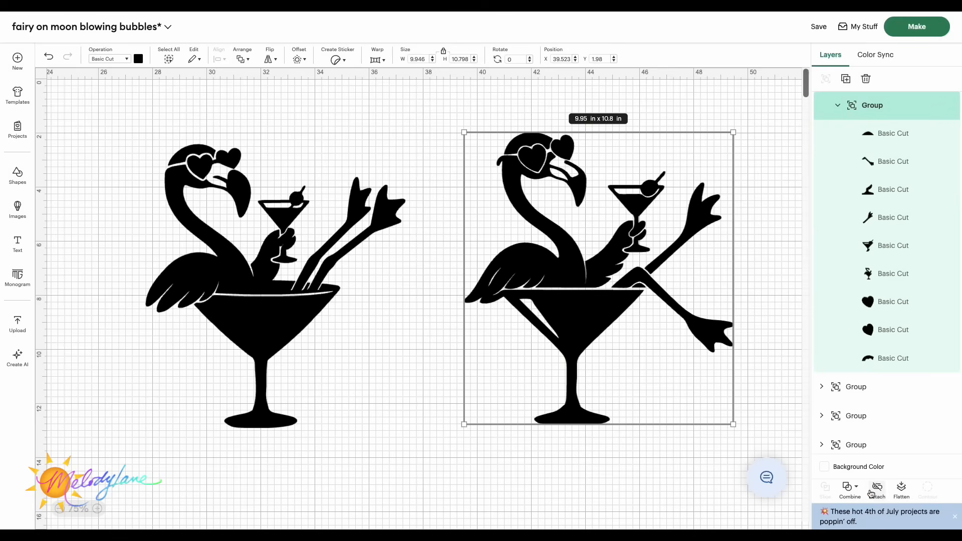
left_click(876, 489)
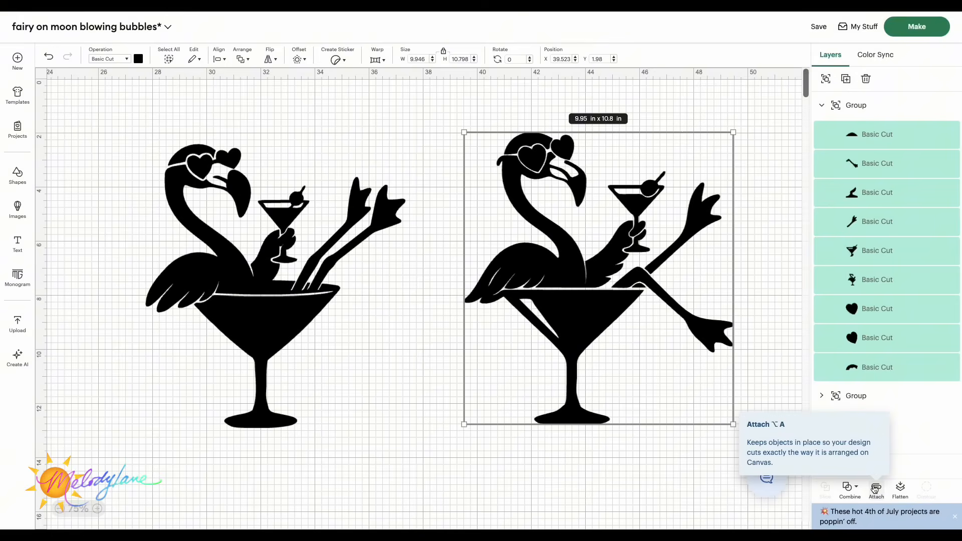
left_click(935, 221)
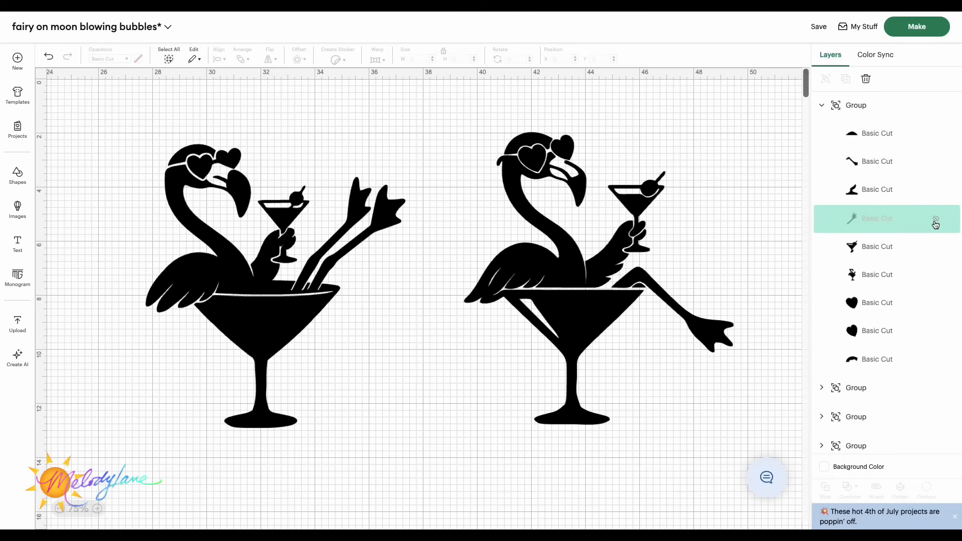
left_click(936, 221)
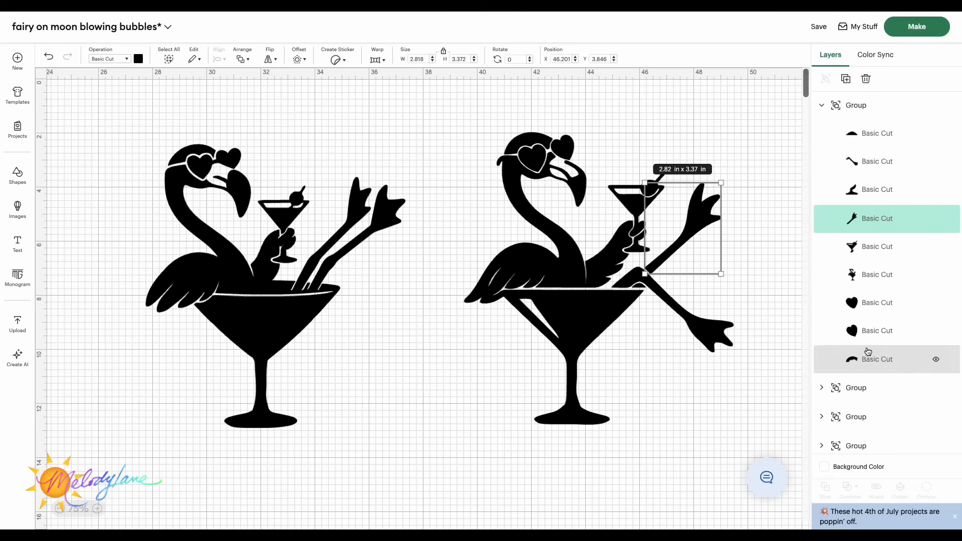
left_click(822, 105)
left_click(770, 312)
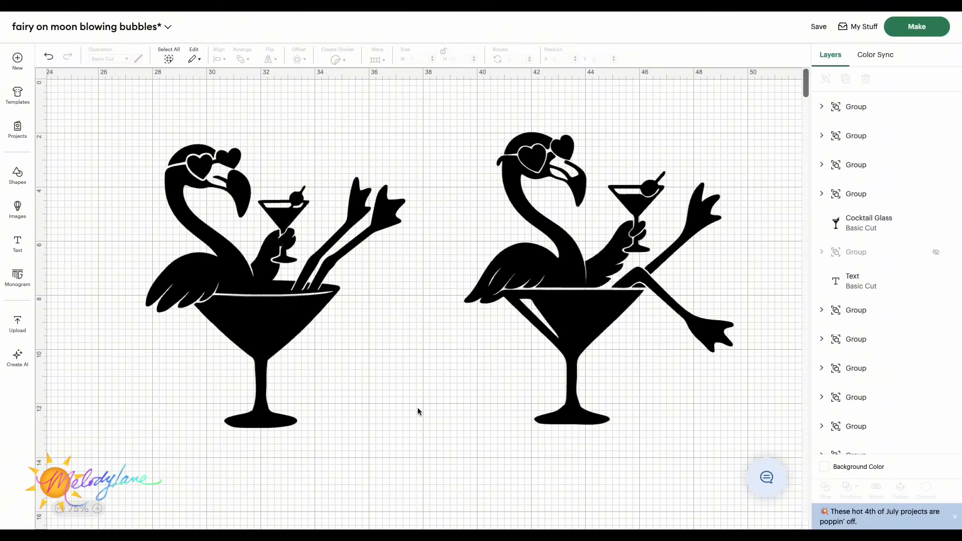
left_click(603, 323)
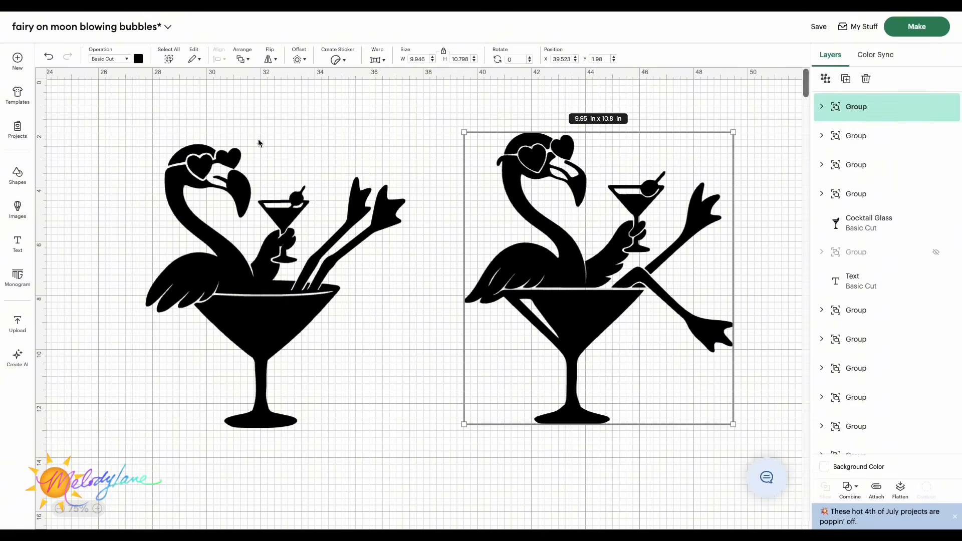
Step: Insert a circle about 0.7 in wide and place it inside the first flamingo's martini glass
left_click(17, 176)
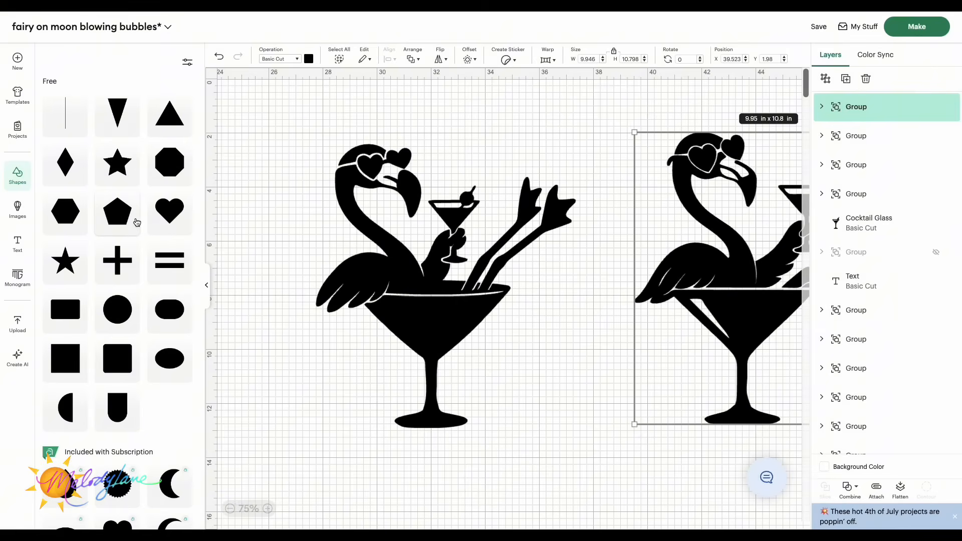
left_click(118, 306)
left_click_drag(284, 145, 439, 329)
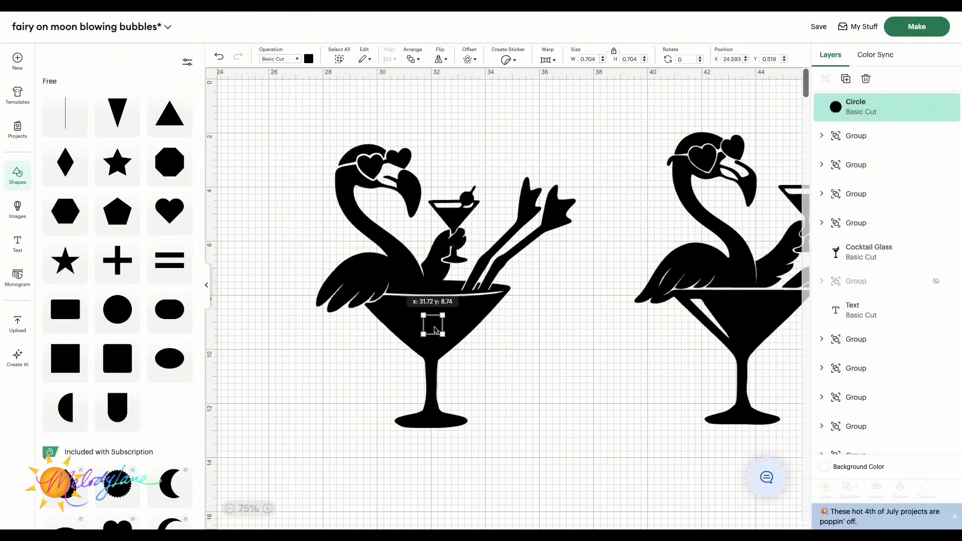
left_click(206, 285)
Step: Select the first flamingo together with the circle and weld them into one shape
left_click_drag(135, 121, 391, 459)
left_click(849, 488)
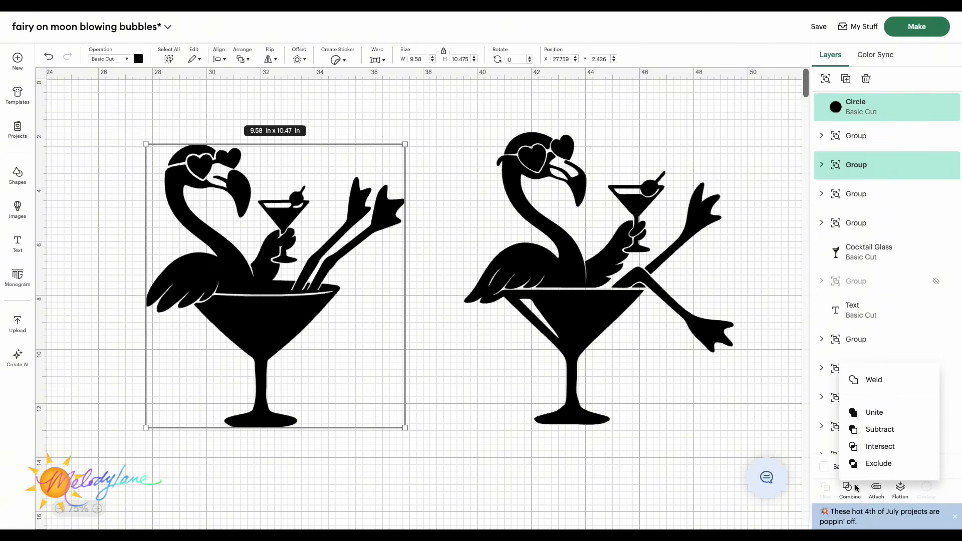
left_click(874, 381)
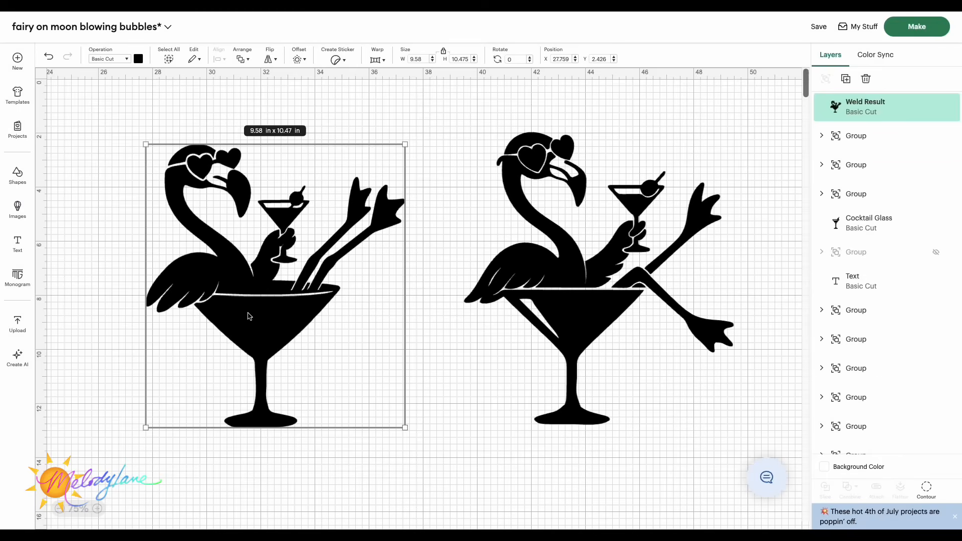
Step: Open the Hide Contour dialog for the welded flamingo to review its outlined portions, then close it
left_click(86, 280)
left_click(308, 327)
left_click(926, 489)
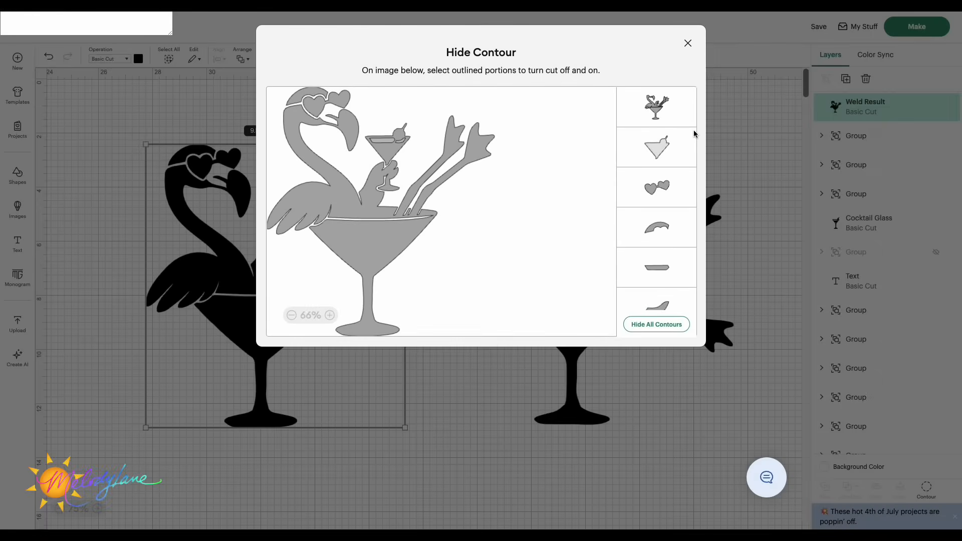
left_click(688, 43)
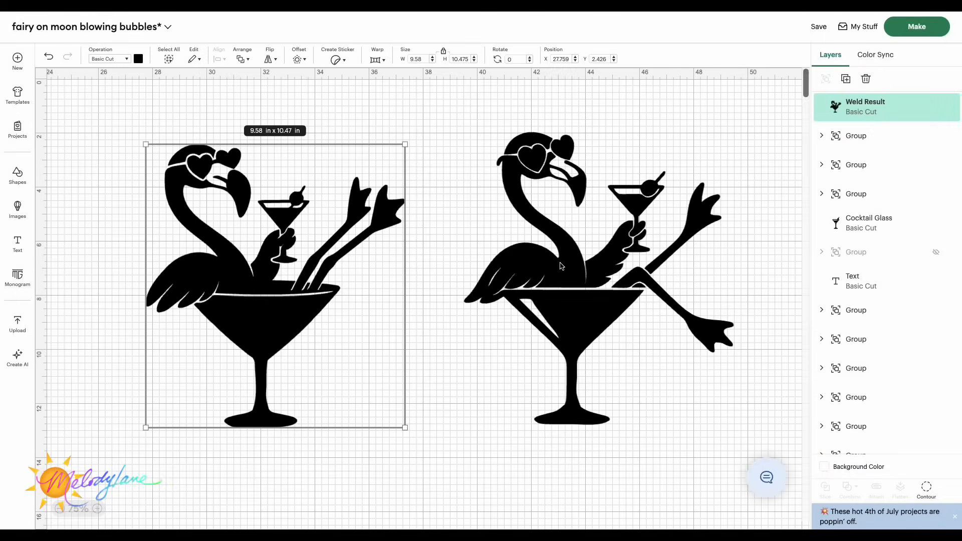
Step: Generate new AI images from the prompt 'flamingo with heart glasses, and the words "Melody Lane Inspired" in curvy fun letters'
scroll(561, 266, "left", 1)
scroll(561, 266, "right", 1)
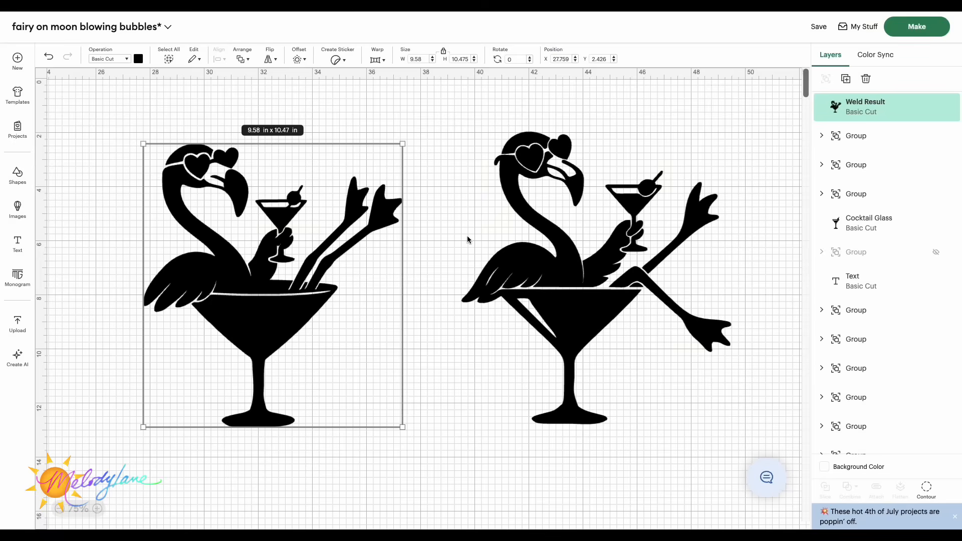
scroll(468, 239, "left", 5)
scroll(468, 239, "down", 5)
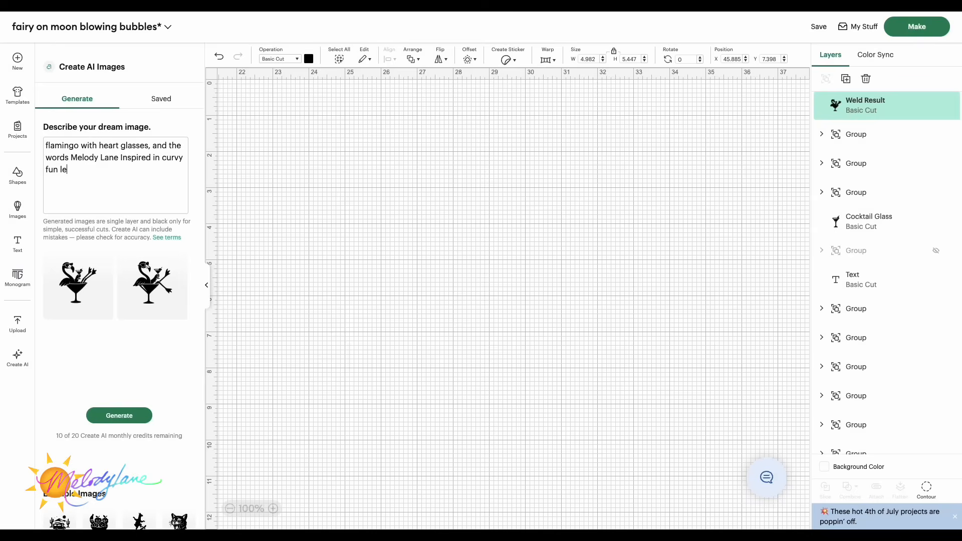
type("tters")
type("\"")
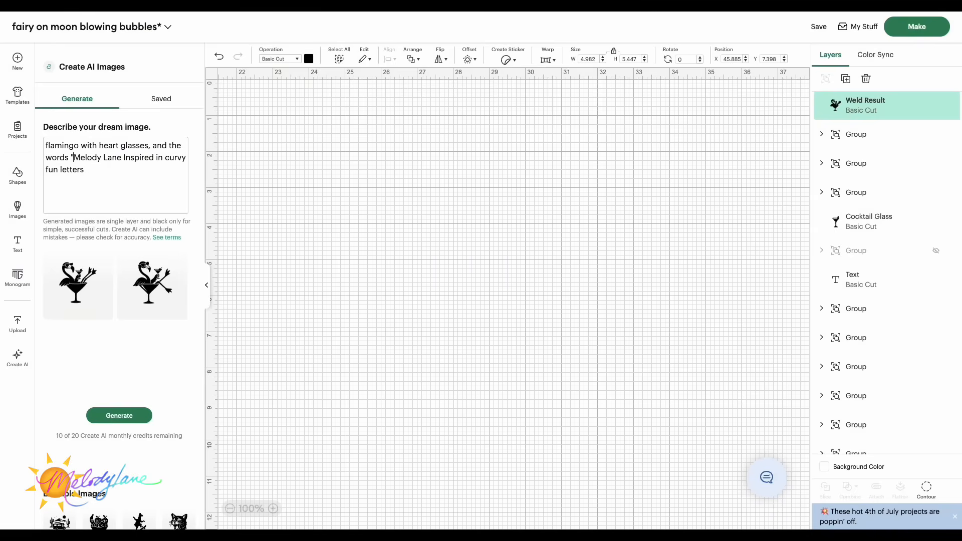
left_click(153, 157)
type("\"")
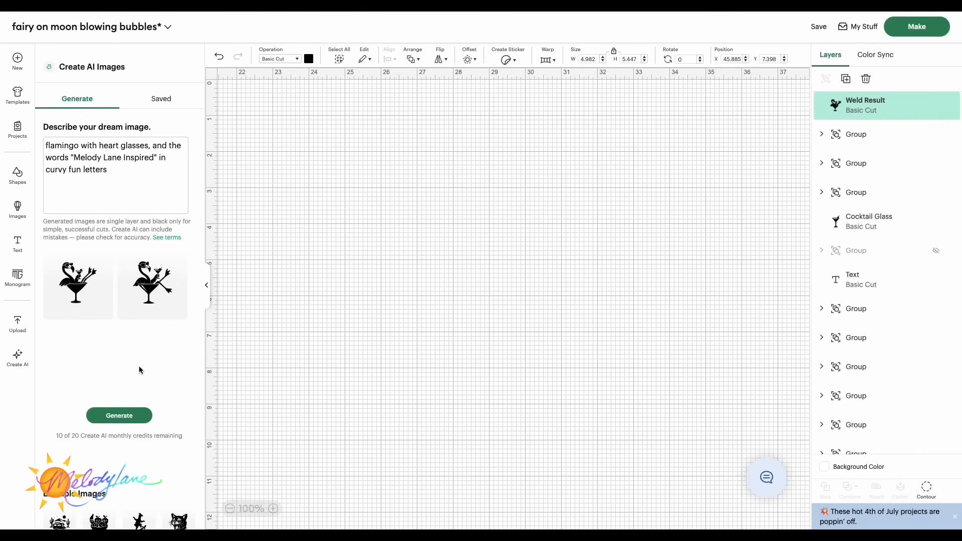
left_click(124, 419)
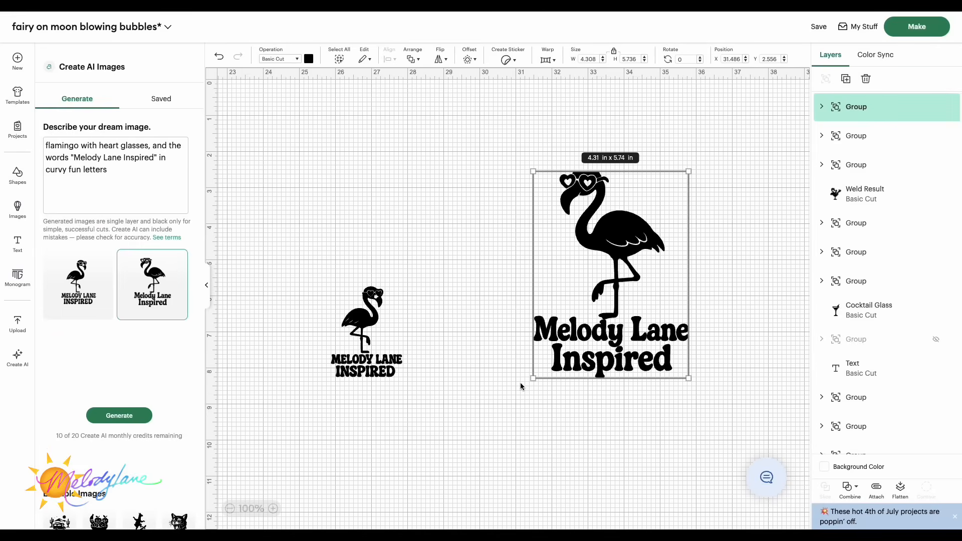
Step: Enlarge both flamingo designs to about 5.7 by 7.3 in and 5.8 by 7.7 in
left_click_drag(519, 389, 481, 448)
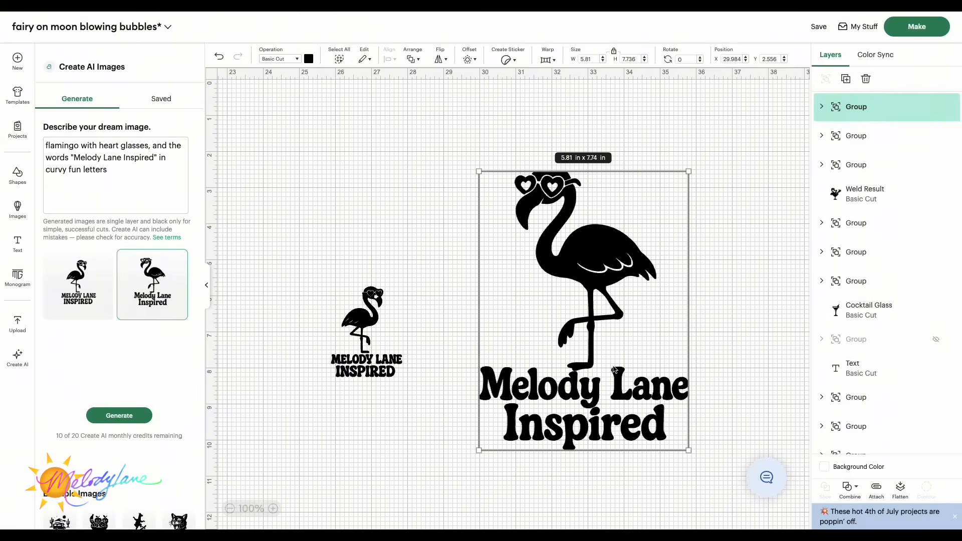
mouse_move(425, 255)
left_mouse_down()
mouse_move(439, 243)
mouse_move(417, 268)
left_mouse_up()
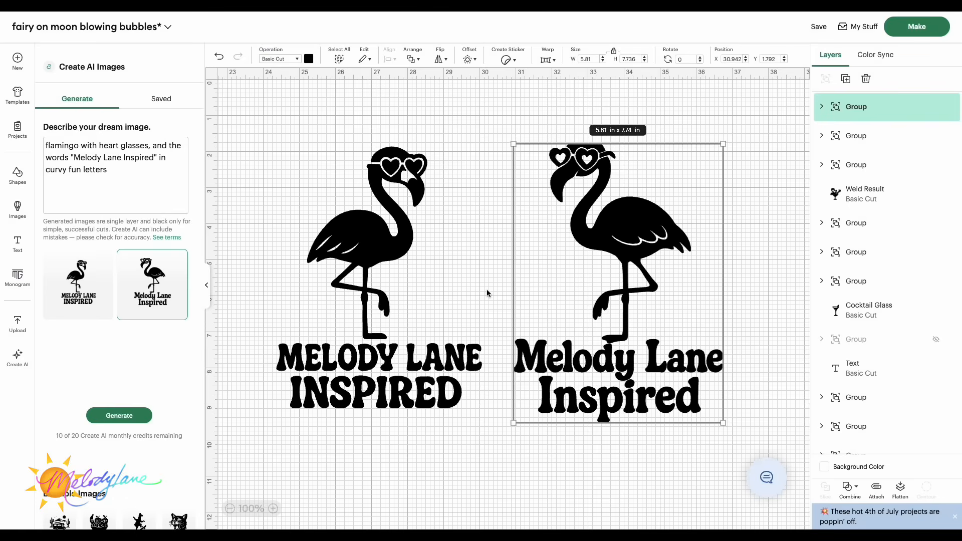
Step: Expand the left flamingo's layers and hide the letters of its 'INSPIRED' text
left_click(367, 249)
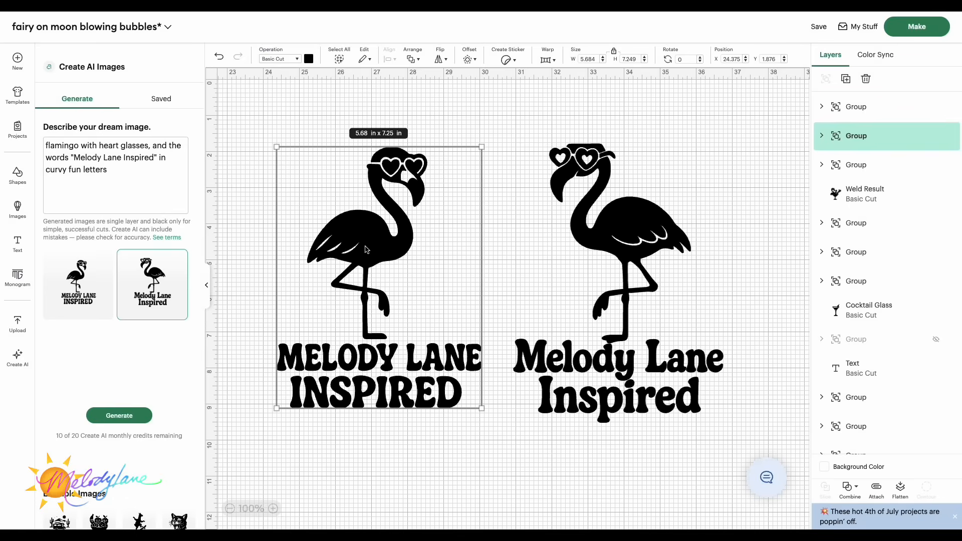
left_click(617, 379)
left_click(379, 334)
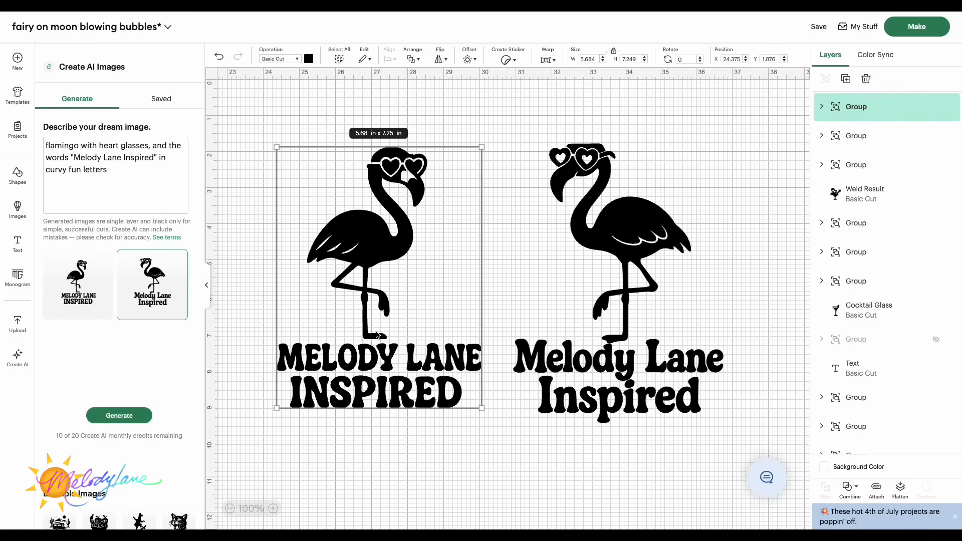
left_click(822, 136)
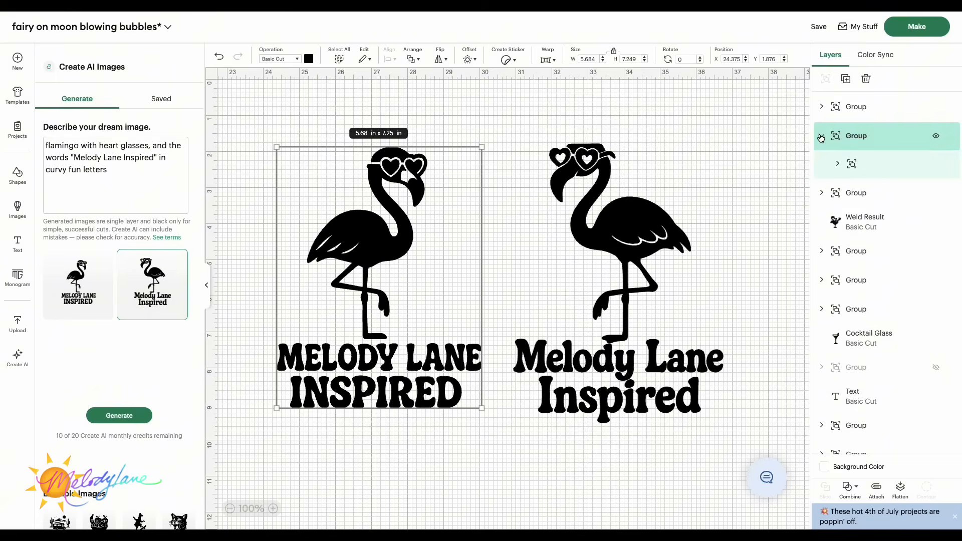
left_click(837, 164)
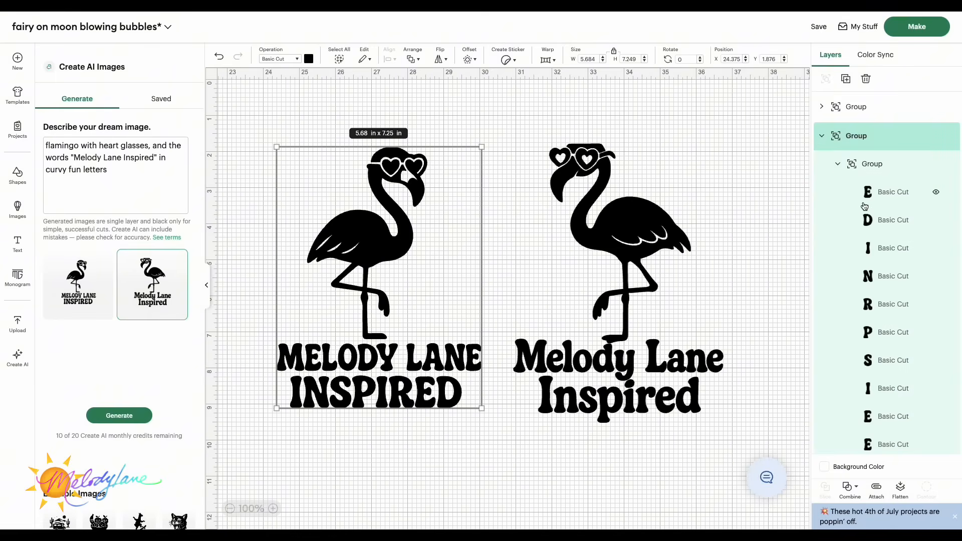
left_click(936, 193)
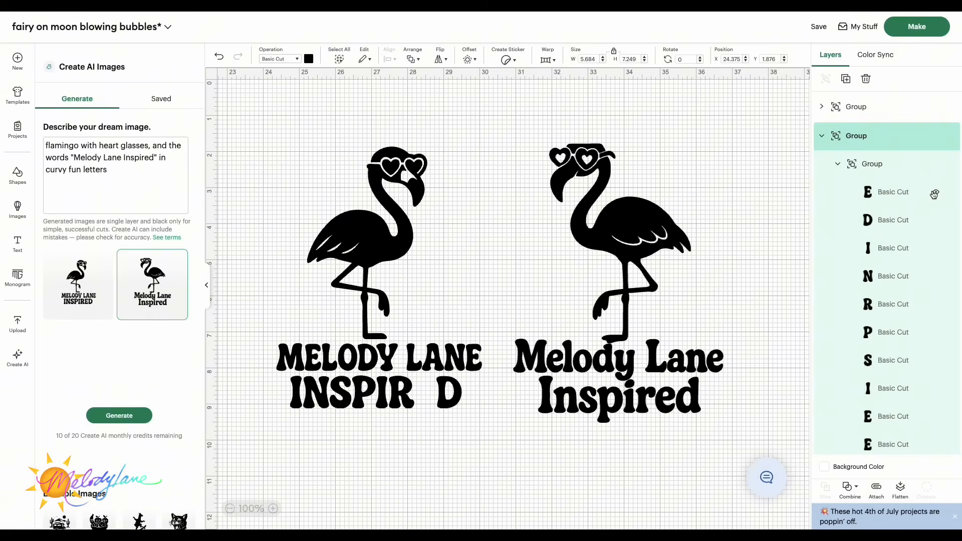
left_click(935, 221)
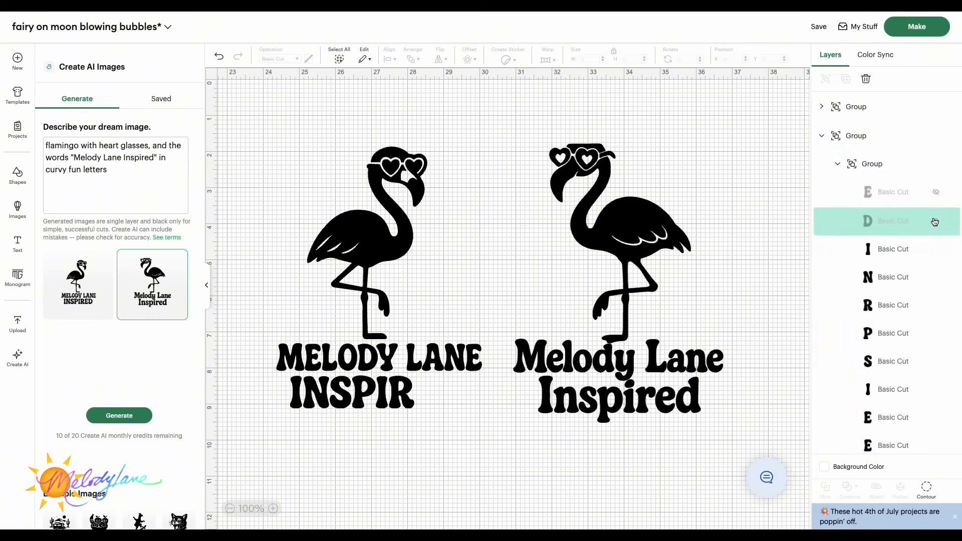
left_click(936, 249)
left_click(936, 276)
left_click(936, 305)
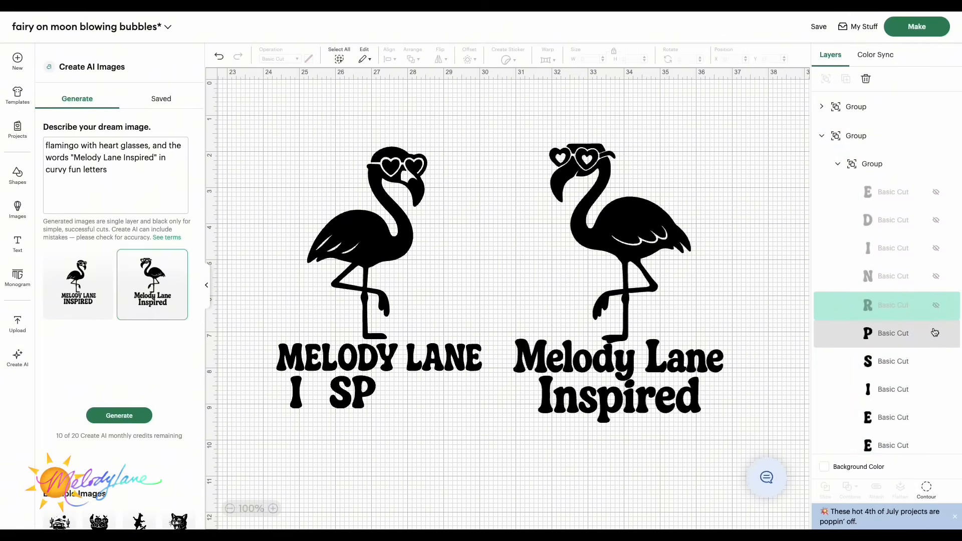
left_click(936, 333)
left_click(937, 361)
left_click(937, 399)
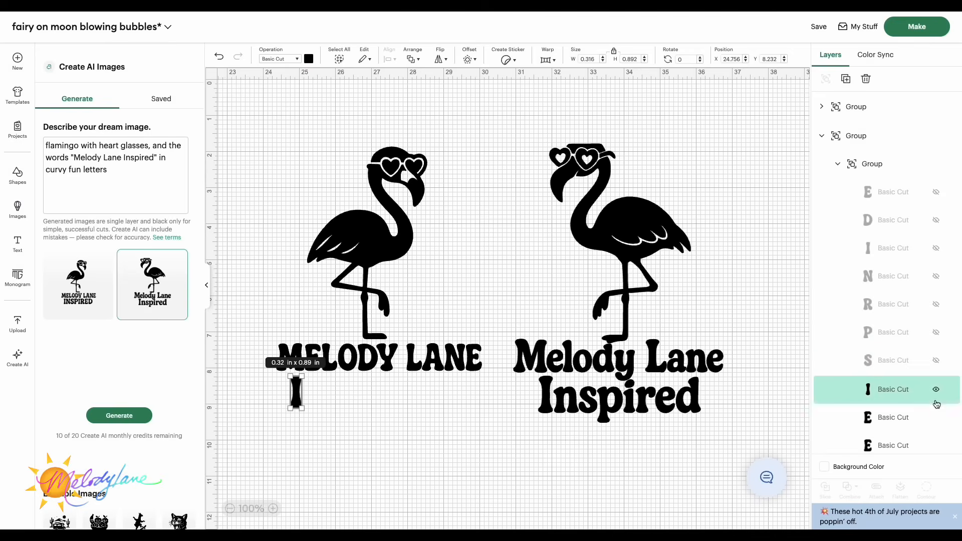
left_click(938, 421)
Step: Hide the remaining 'MELODY LANE' and 'I' letter layers so the left flamingo has no text
scroll(939, 422, "down", 2)
left_click(936, 368)
left_click(937, 392)
scroll(938, 391, "down", 1)
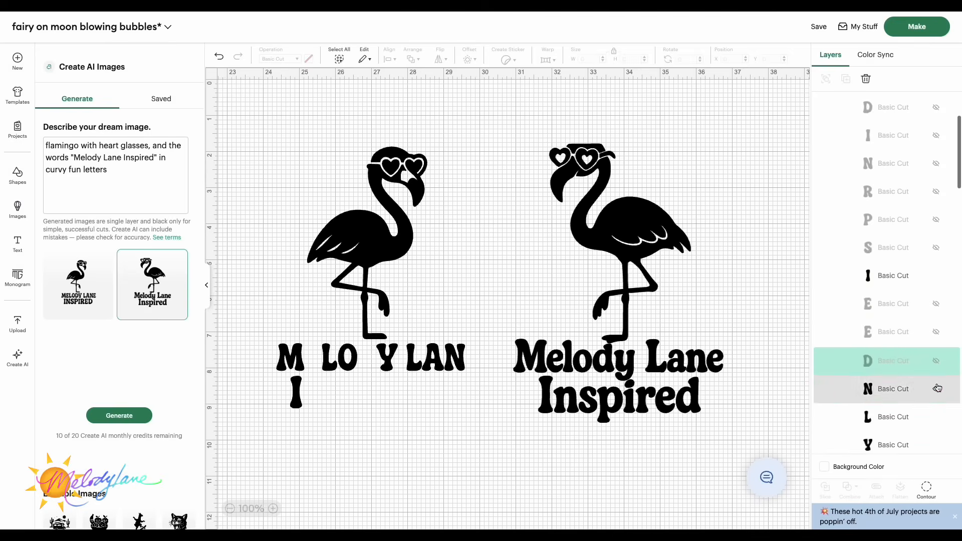
left_click(938, 389)
scroll(938, 389, "down", 2)
left_click(936, 334)
left_click(936, 362)
left_click(936, 391)
left_click(936, 306)
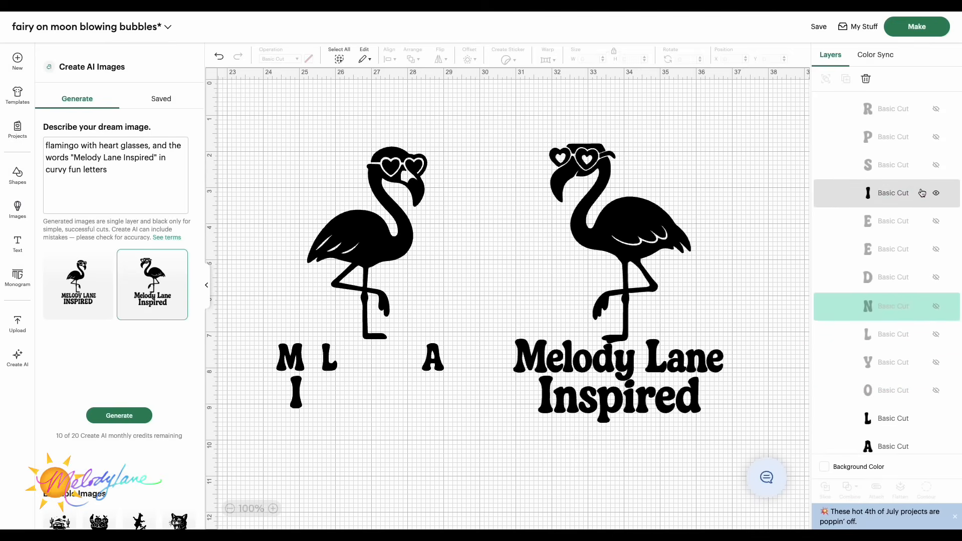
left_click(937, 193)
scroll(936, 346, "down", 2)
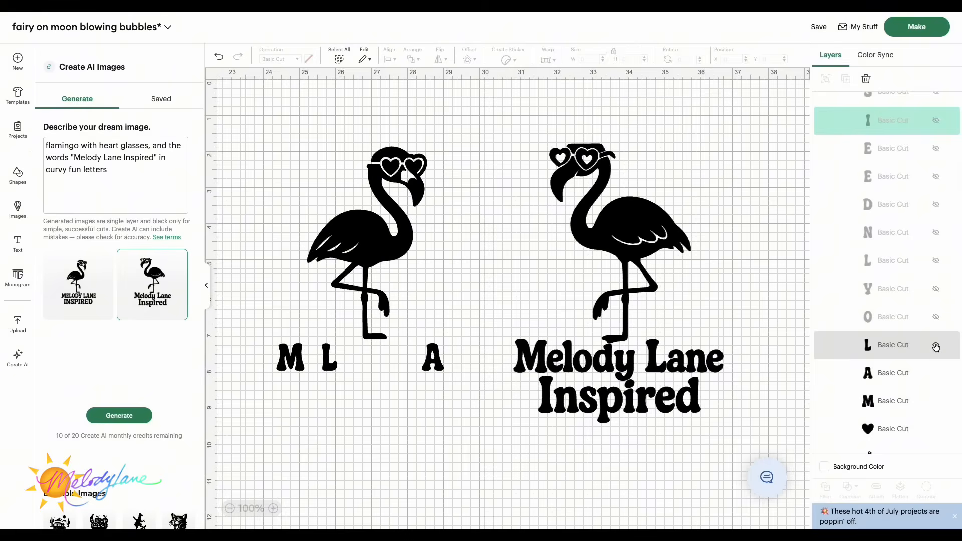
left_click(936, 347)
left_click(937, 374)
left_click(937, 401)
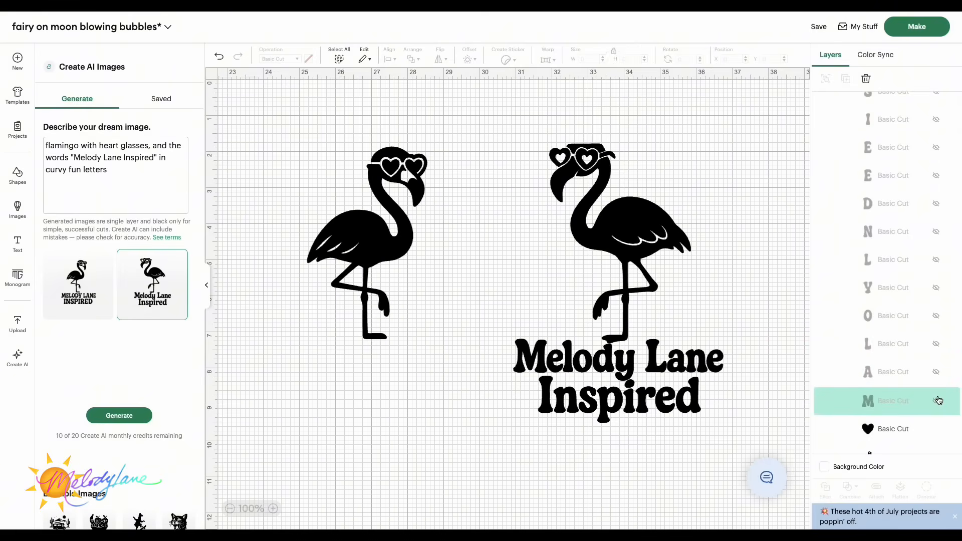
Step: Expand the right design's layers and hide its flamingo, heart-glasses and beak pieces, keeping only the 'Melody Lane Inspired' lettering
left_click(572, 342)
left_click(628, 276)
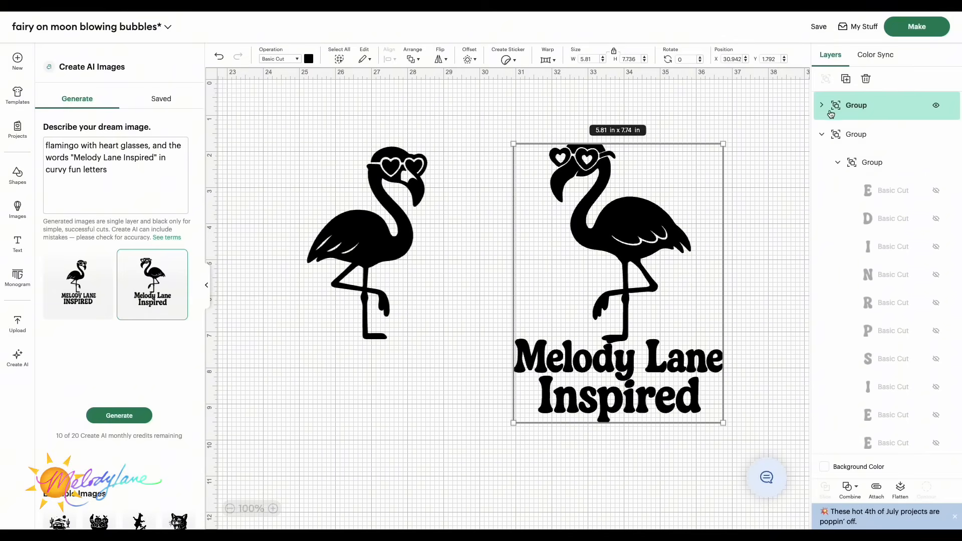
left_click(823, 106)
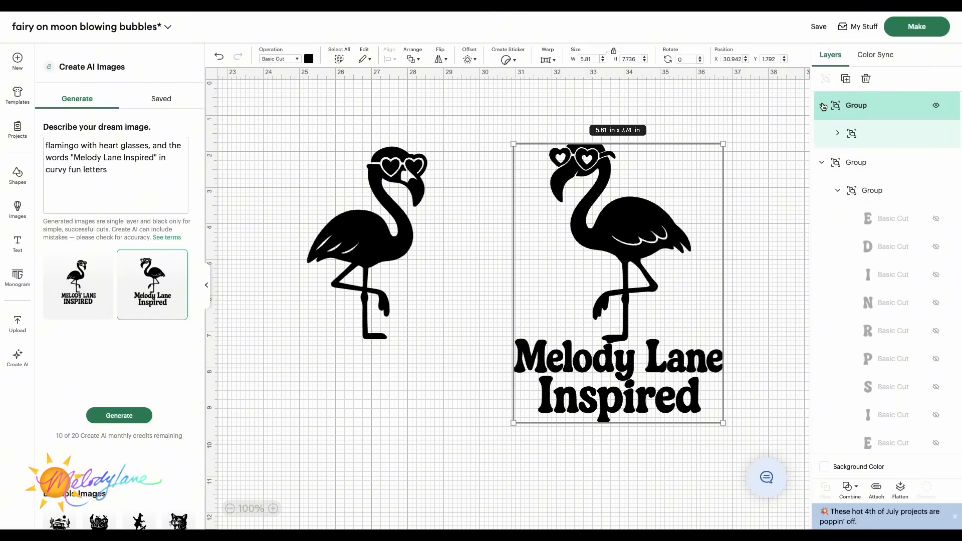
left_click(838, 134)
scroll(886, 251, "down", 5)
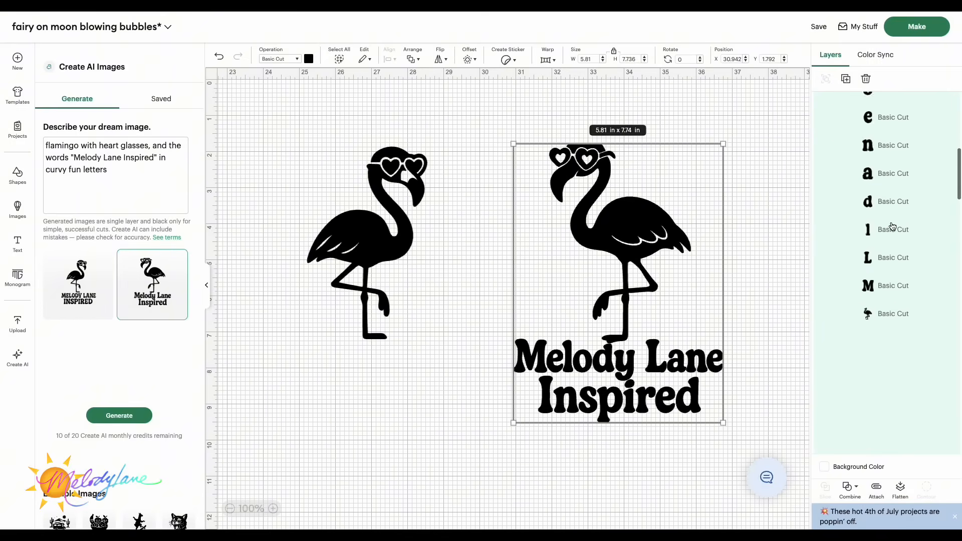
scroll(885, 215, "up", 2)
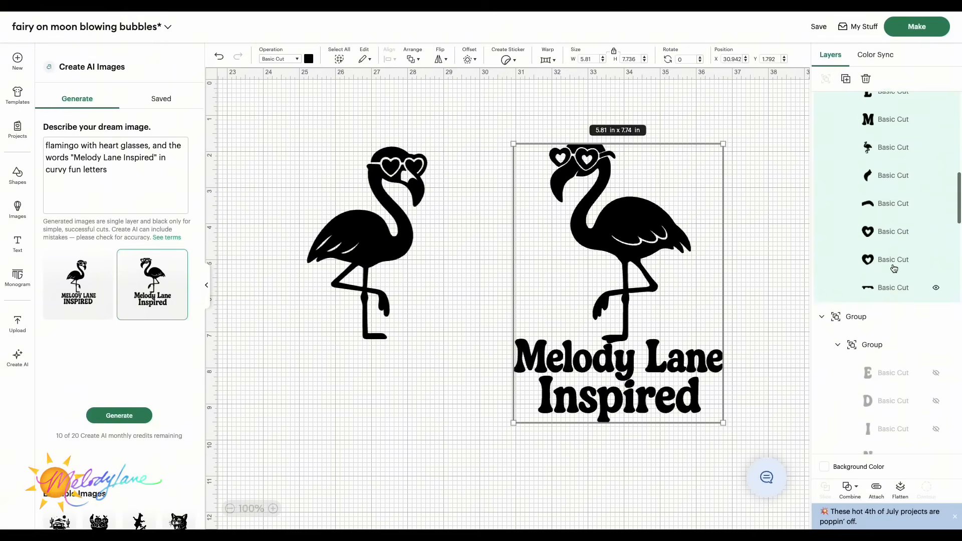
left_click(936, 171)
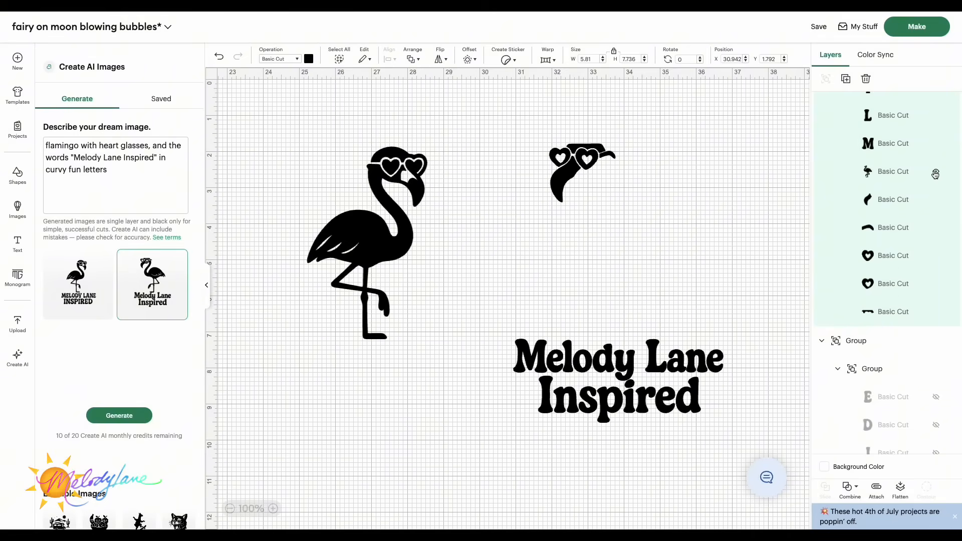
left_click(936, 200)
left_click(935, 228)
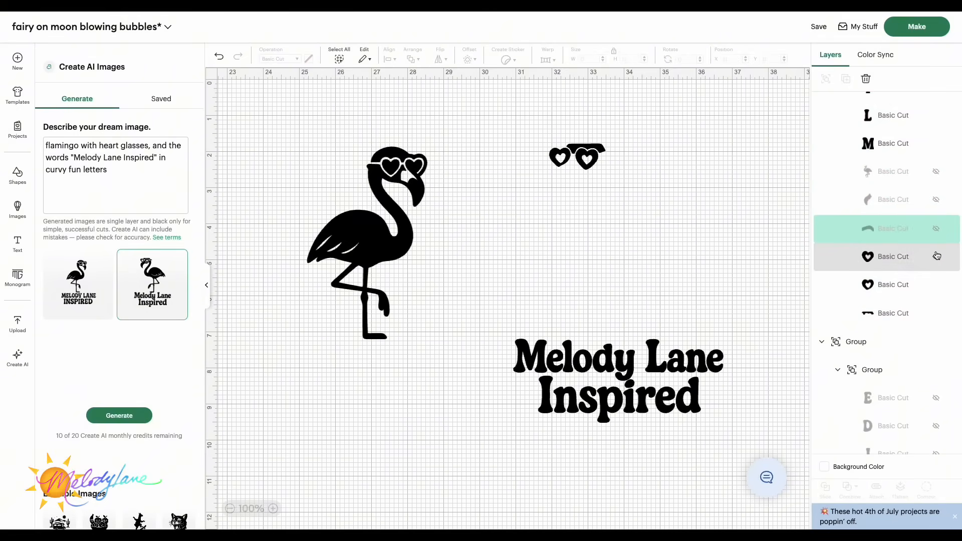
left_click(936, 257)
left_click(936, 285)
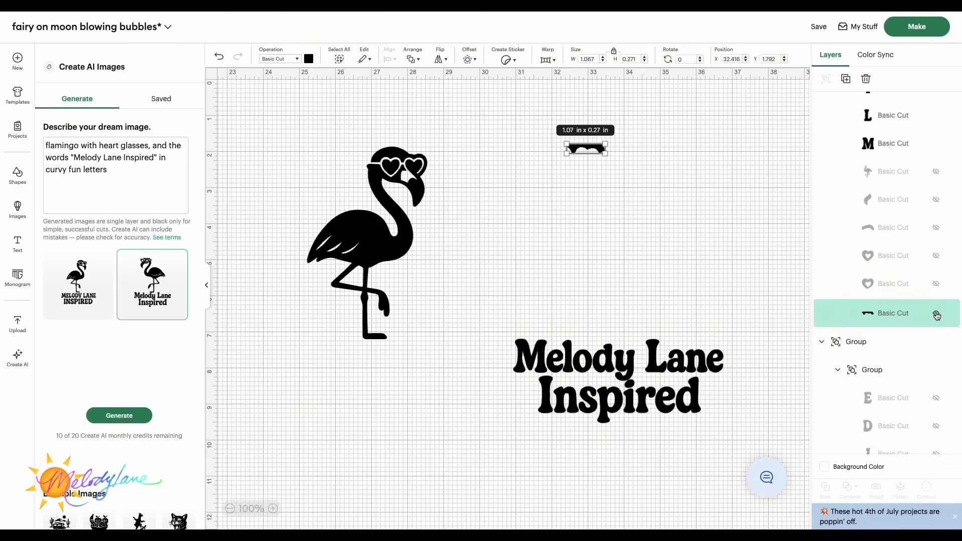
left_click(936, 315)
Step: Move the 'Melody Lane Inspired' lettering under the left flamingo, select both and attach them
left_click_drag(637, 363, 390, 365)
left_click(570, 359)
left_click_drag(243, 112, 536, 451)
left_click(876, 490)
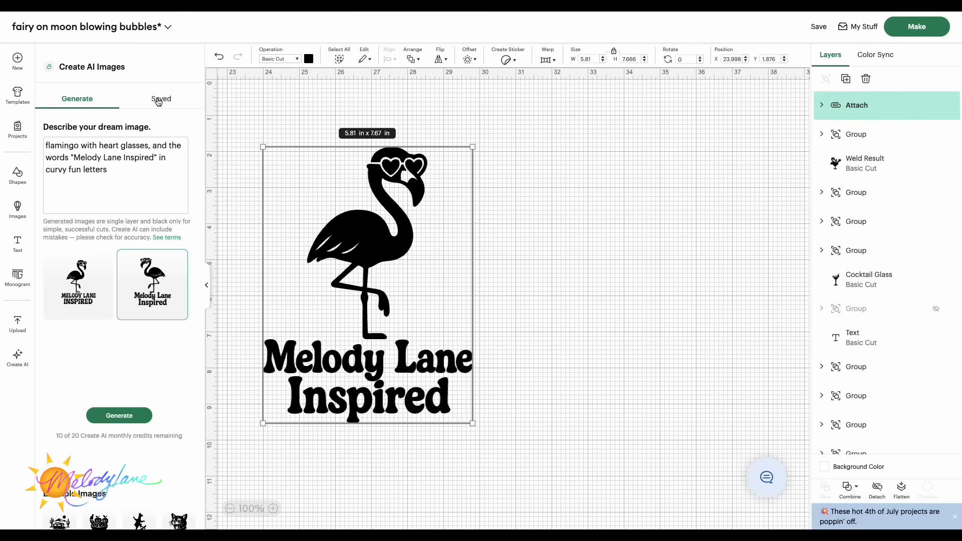
left_click(208, 285)
scroll(351, 260, "left", 15)
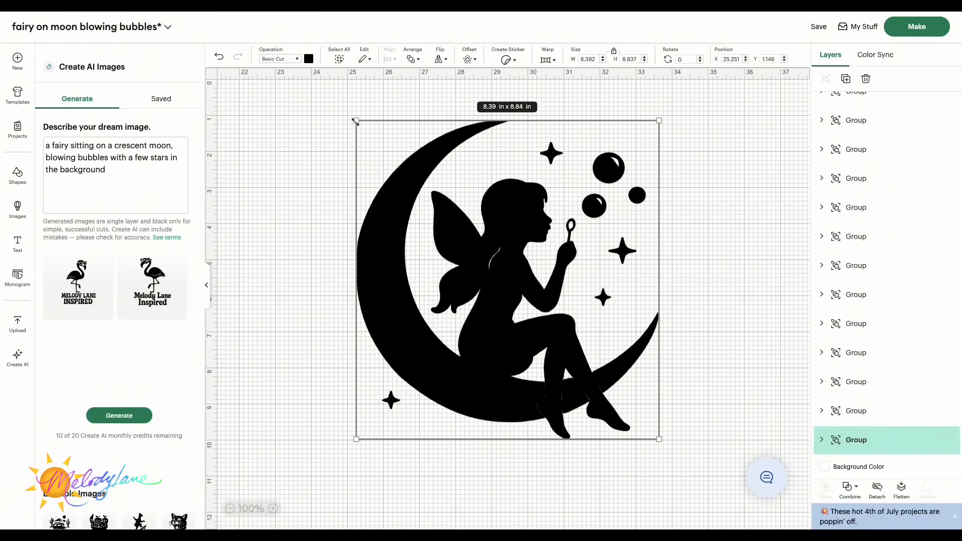
left_click_drag(356, 121, 348, 113)
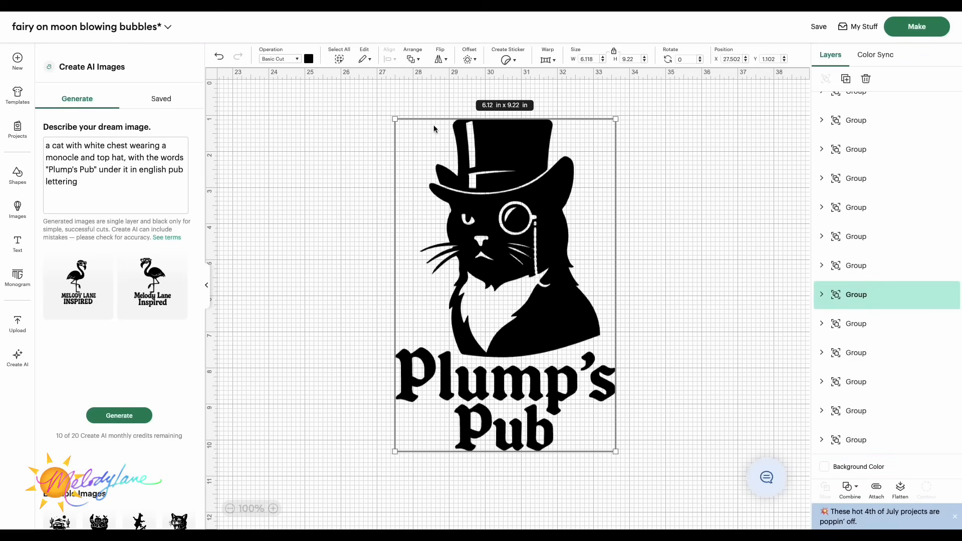
mouse_move(516, 304)
left_mouse_down()
mouse_move(523, 293)
mouse_move(518, 304)
left_mouse_up()
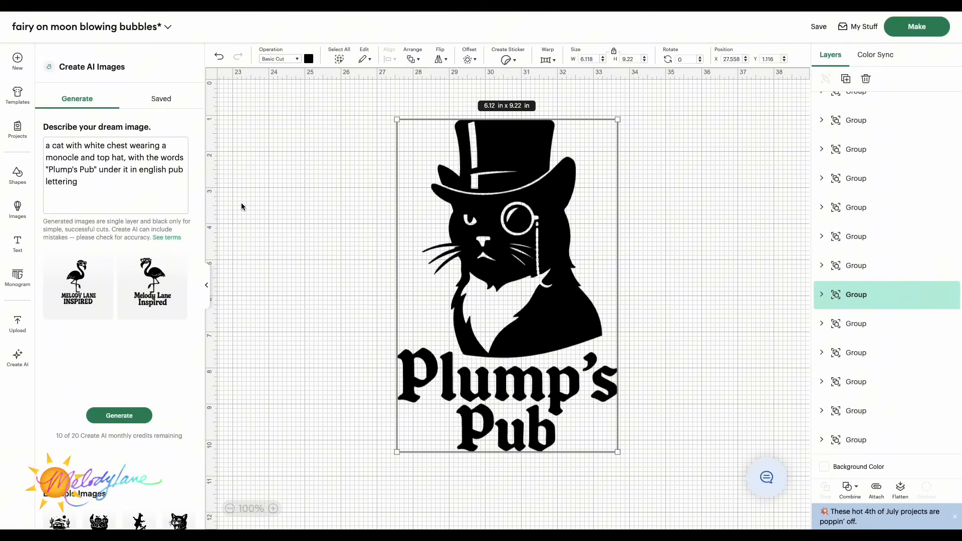
left_click_drag(563, 293, 561, 292)
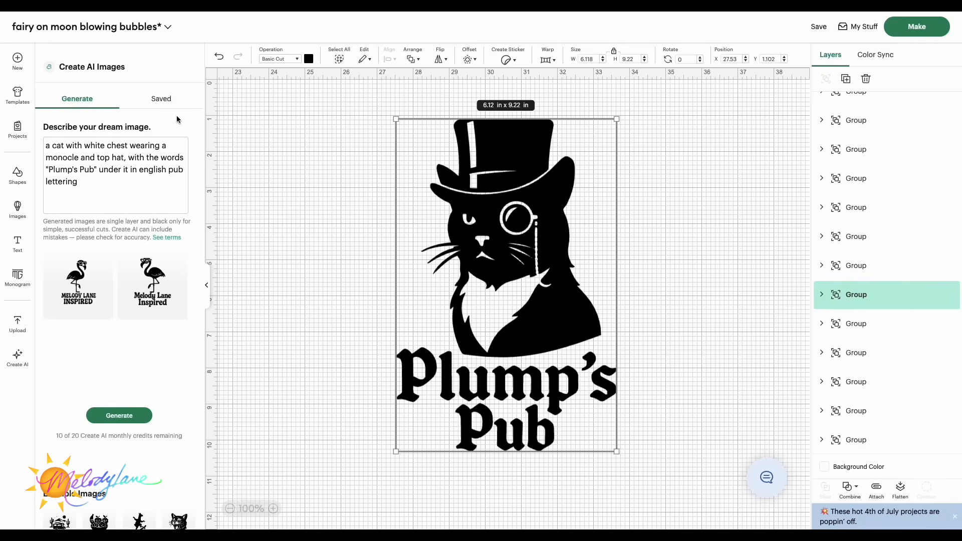
Step: Open the saved Create AI images and scroll through them
left_click(163, 101)
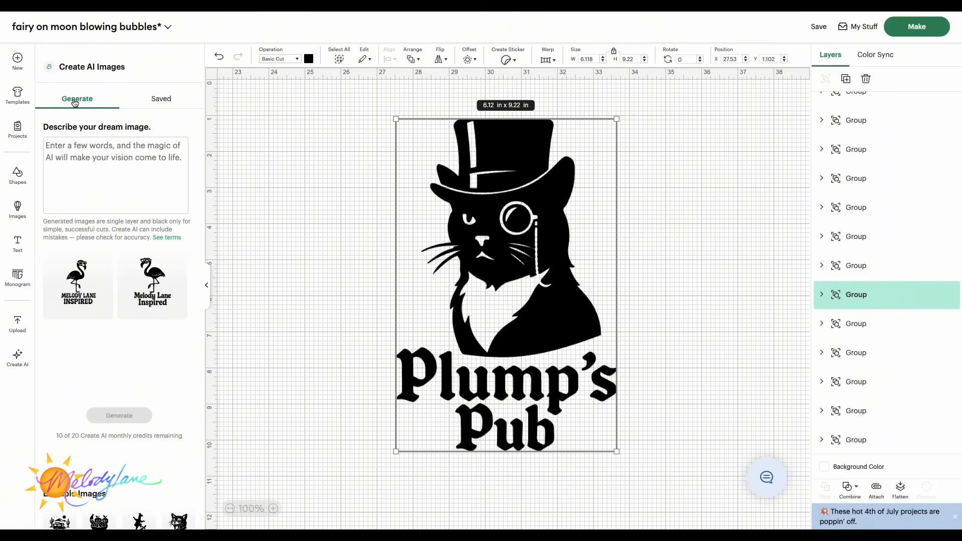
left_click(162, 103)
scroll(115, 251, "down", 10)
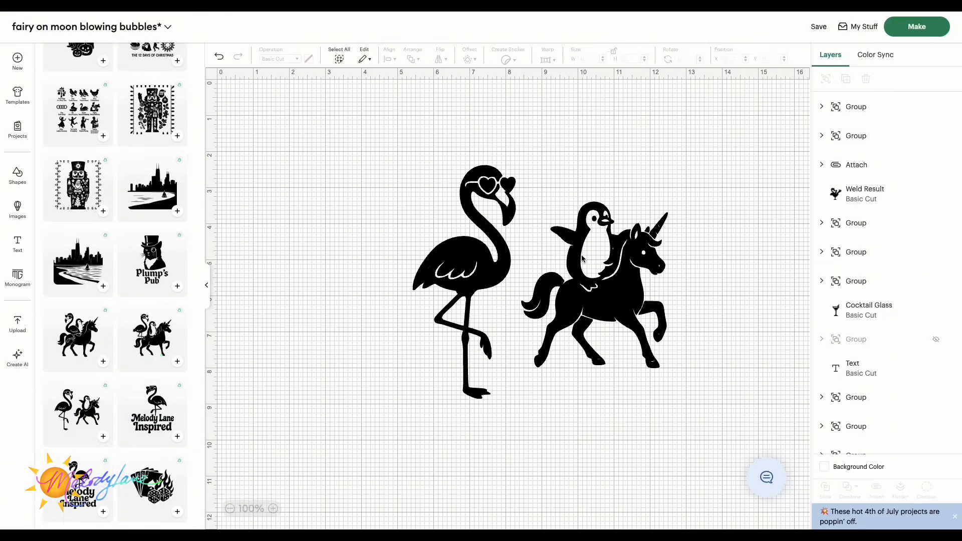
Step: Delete both flamingo-and-unicorn designs from the canvas
left_click_drag(581, 259, 524, 259)
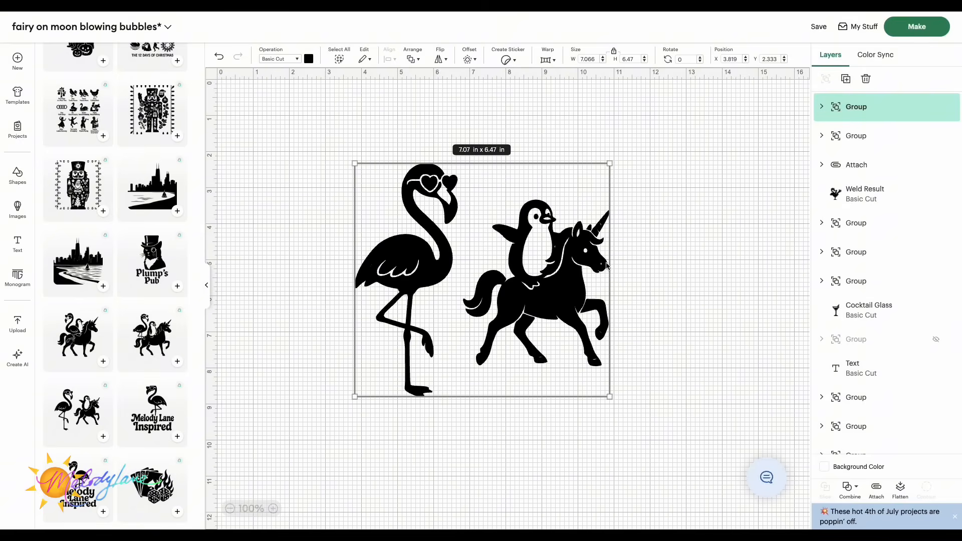
left_click(400, 232)
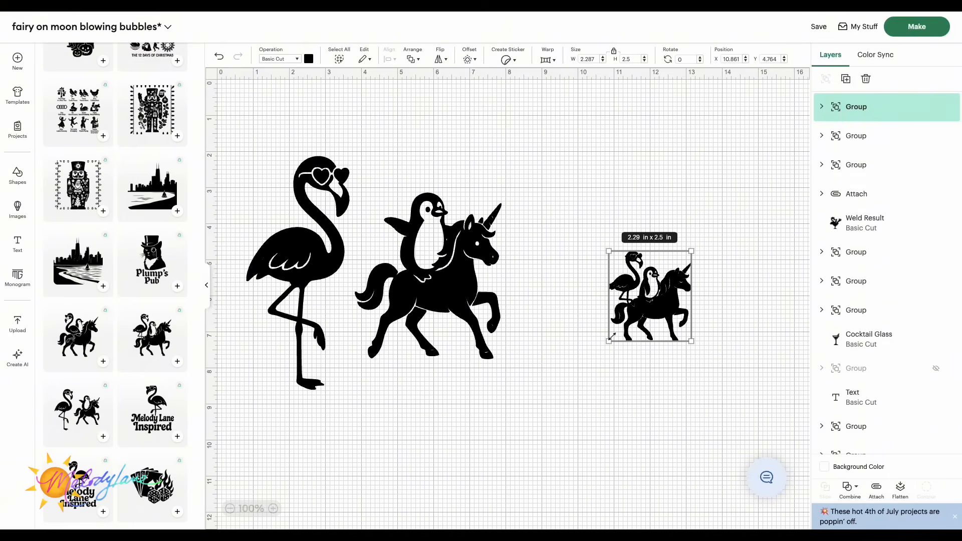
left_click_drag(612, 336, 477, 483)
left_click_drag(595, 407, 654, 304)
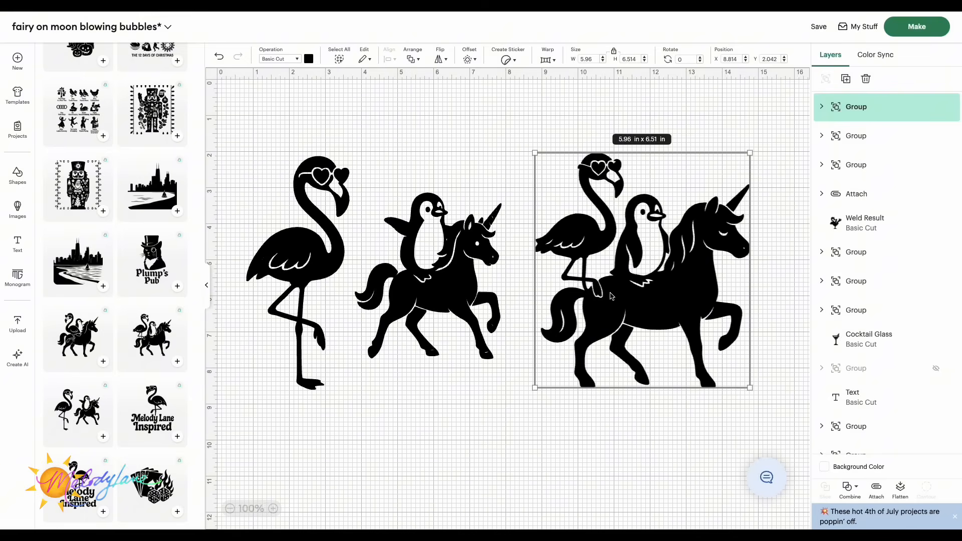
key("Delete")
left_click(457, 255)
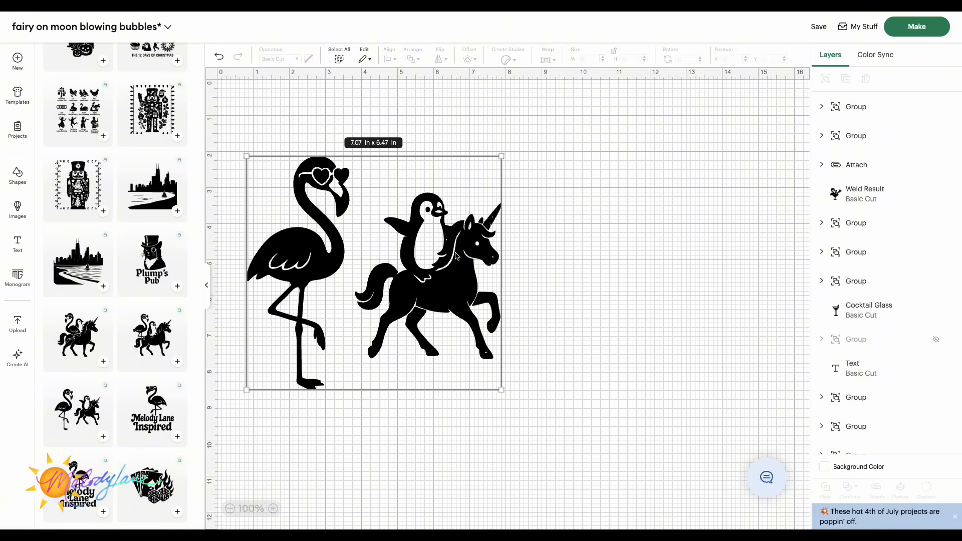
key("Delete")
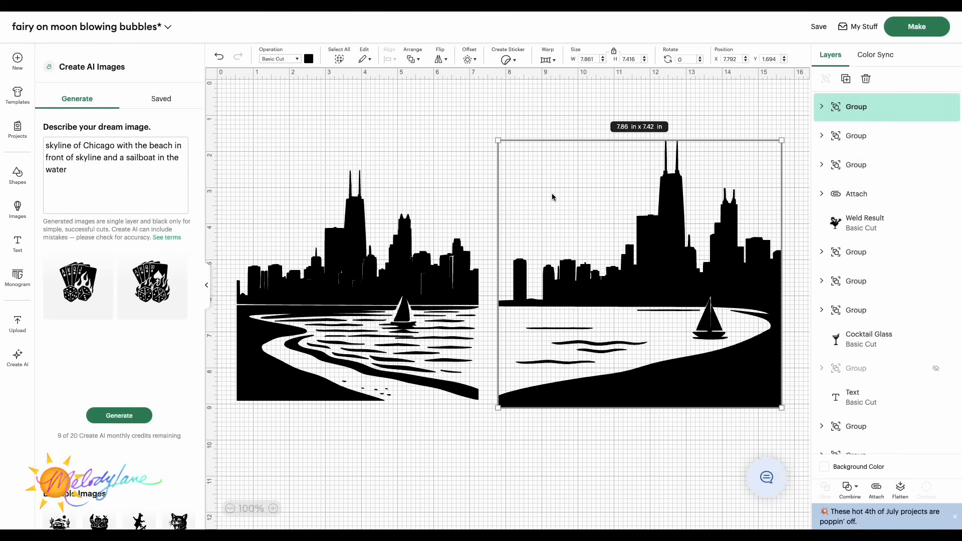
left_click(358, 223)
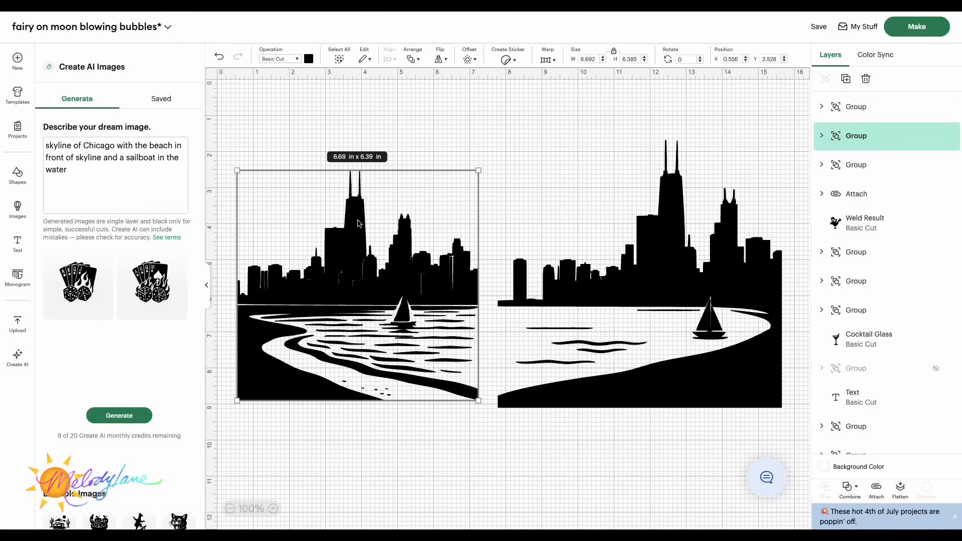
left_click(325, 105)
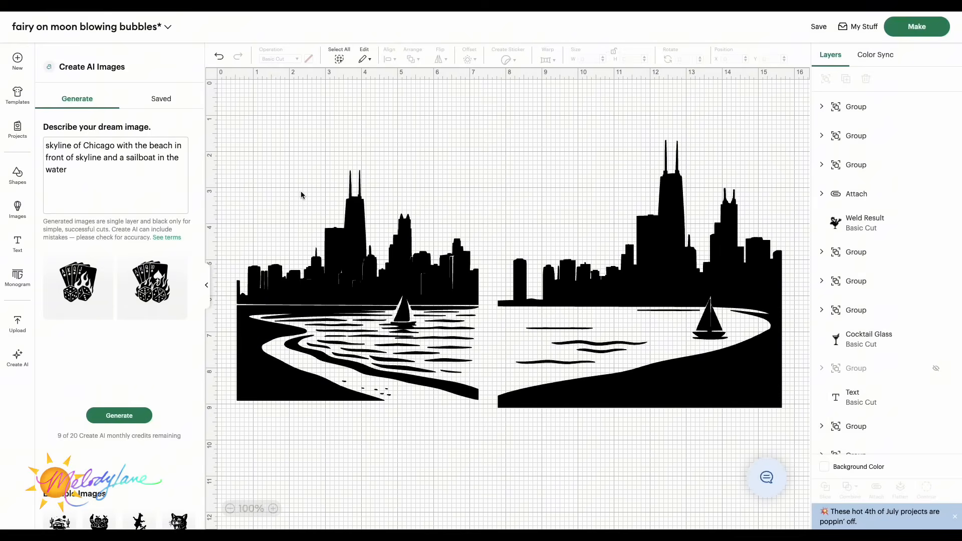
Step: Compare the two Chicago skyline designs and delete the left one
left_click_drag(371, 299, 363, 298)
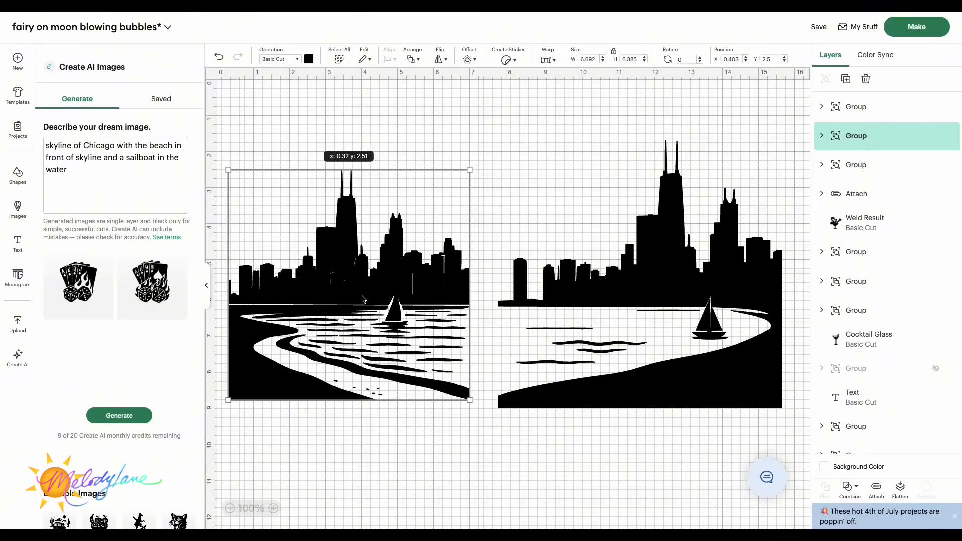
left_click_drag(613, 345, 600, 342)
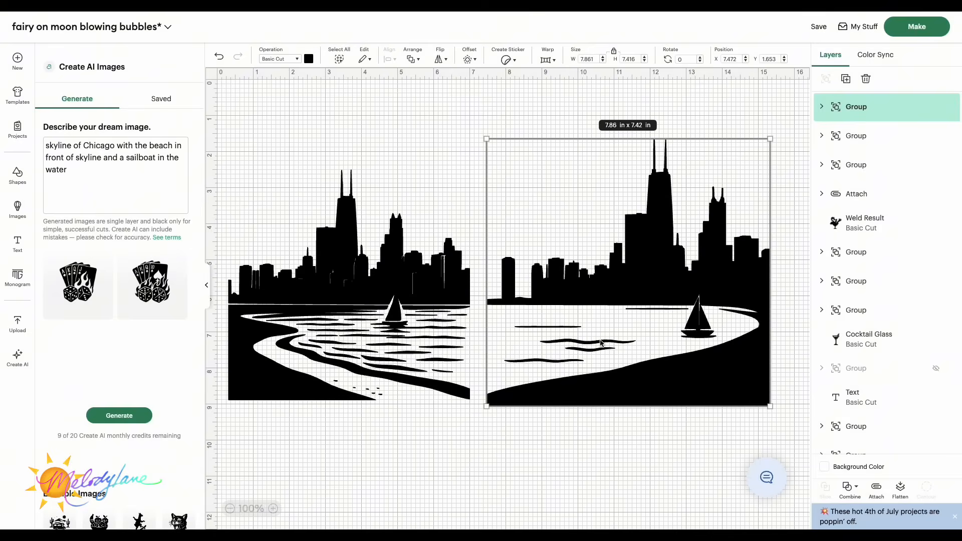
left_click(393, 282)
key("Delete")
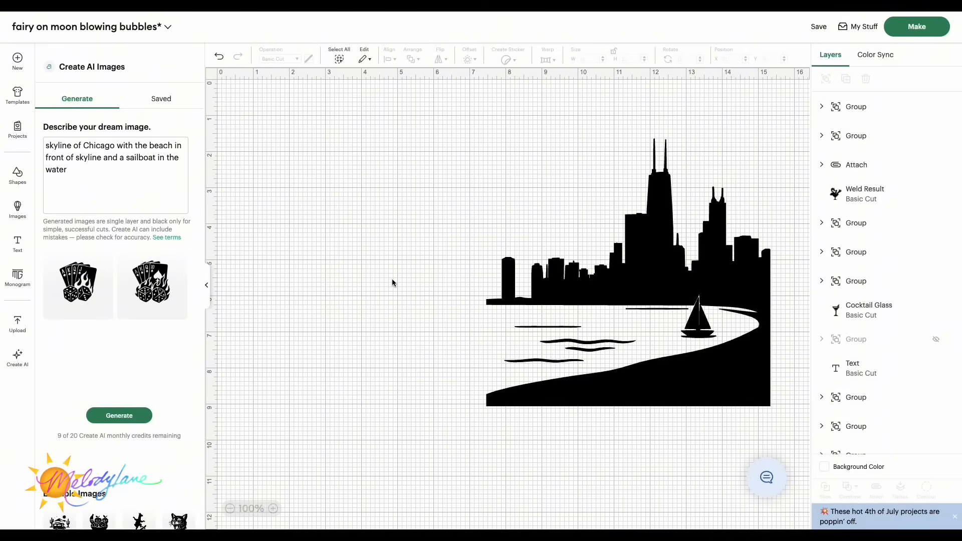
Step: Reposition the nutcracker and Twelve Days of Christmas designs side by side, undoing the last adjustment
left_click(589, 309)
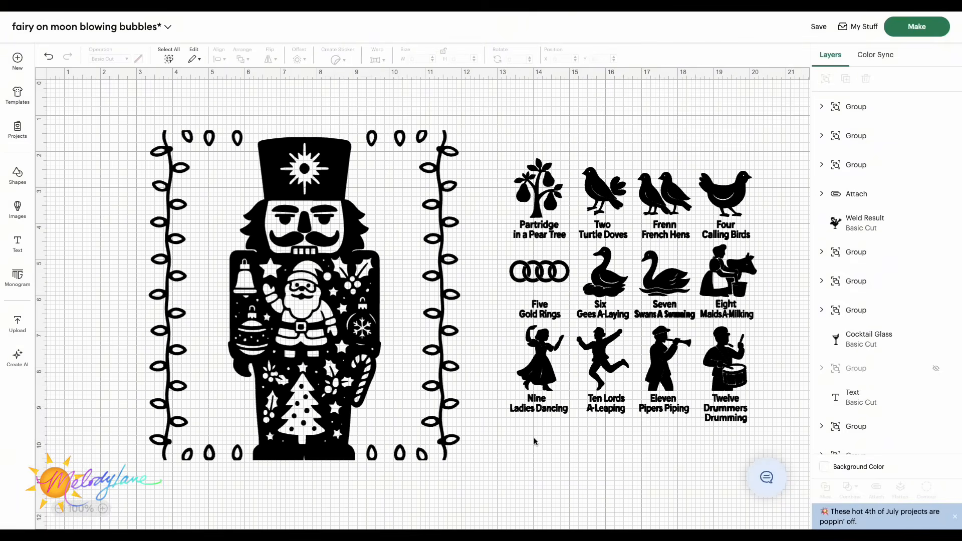
left_click(315, 285)
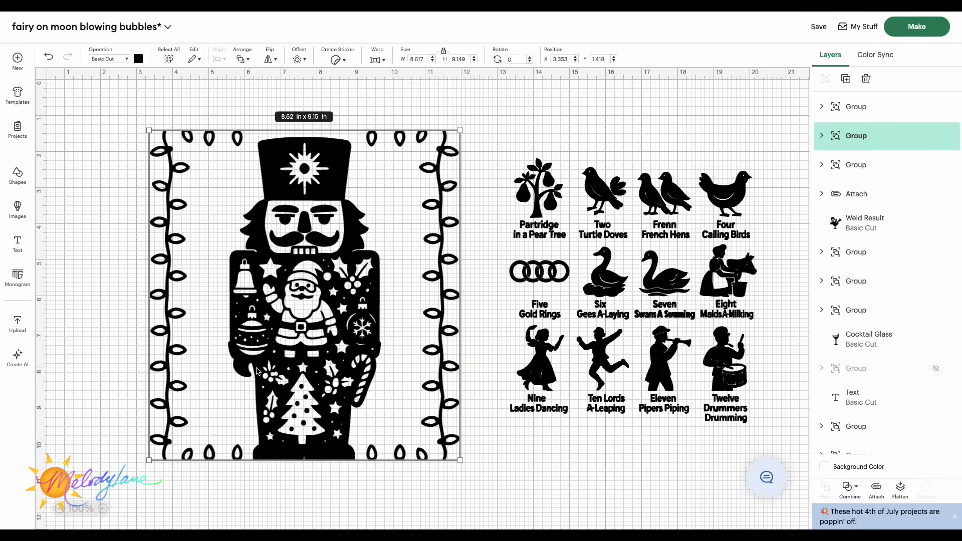
left_click_drag(353, 236, 327, 236)
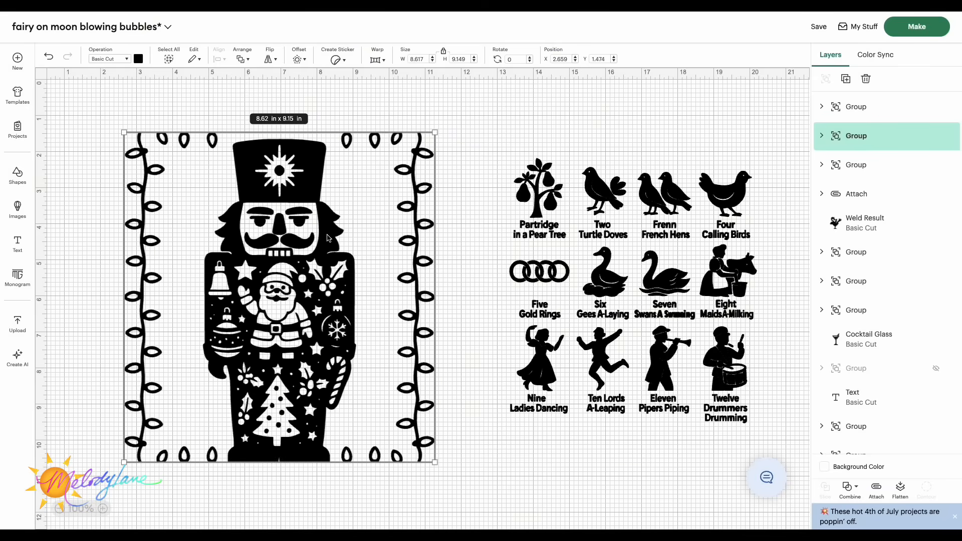
left_click_drag(586, 284, 557, 286)
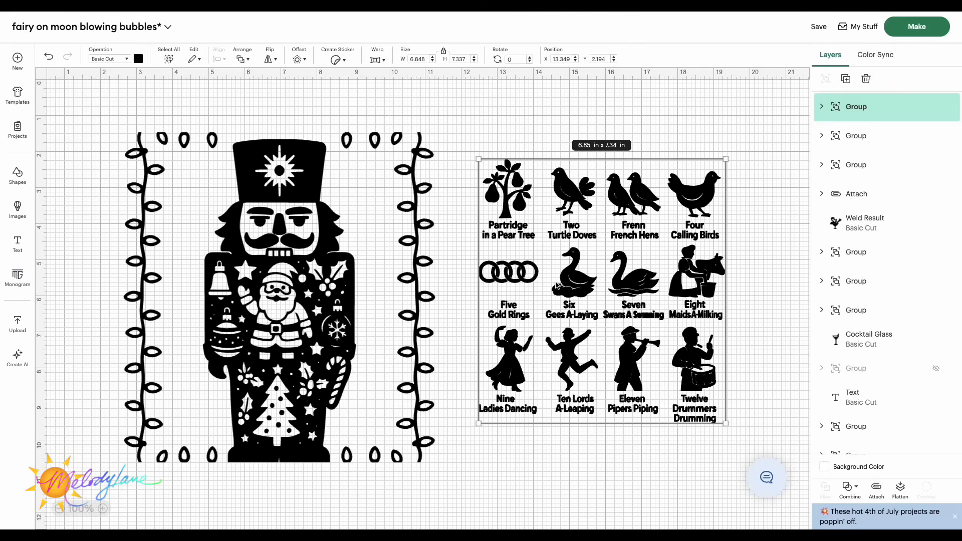
scroll(556, 285, "right", 2)
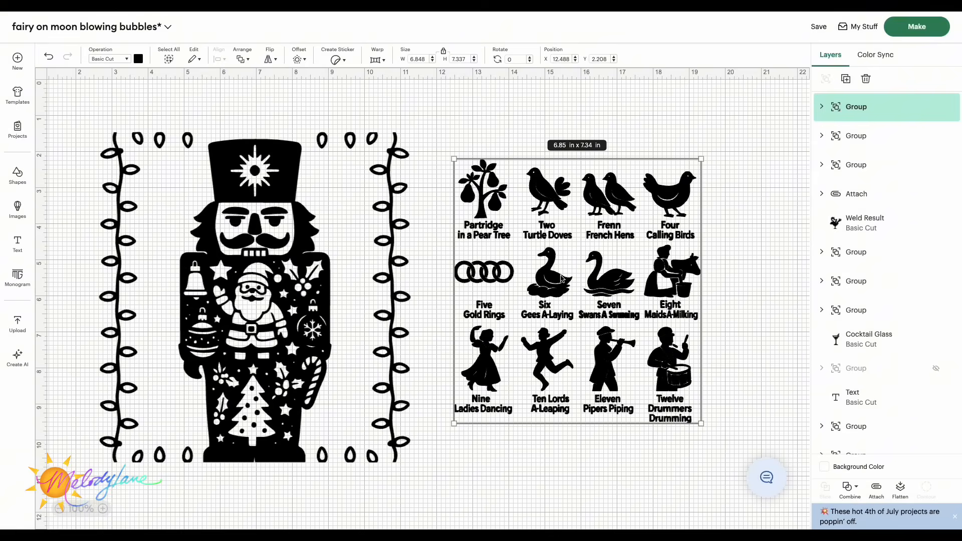
key("ctrl+z")
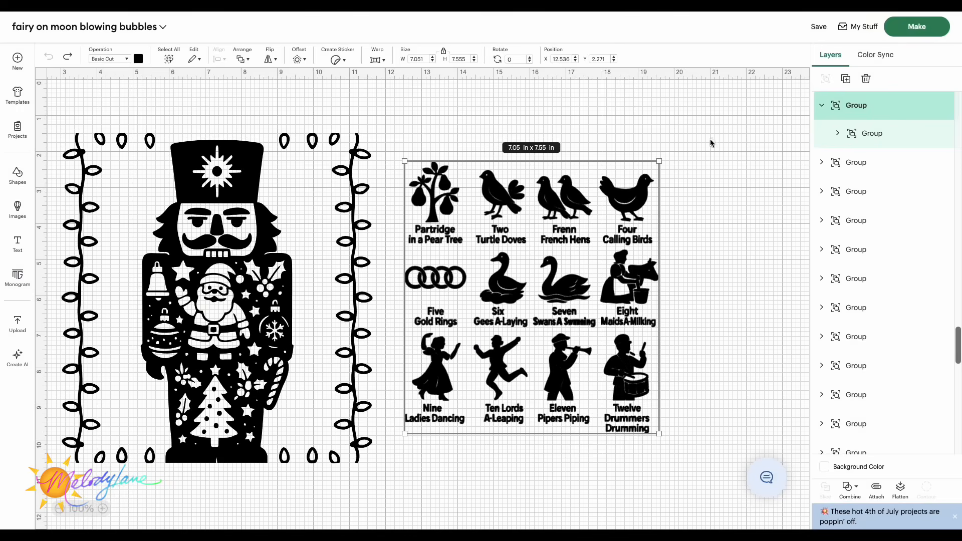
Step: Expand the Twelve Days of Christmas design's layers, ungroup it and detach all of its pieces
left_click(822, 106)
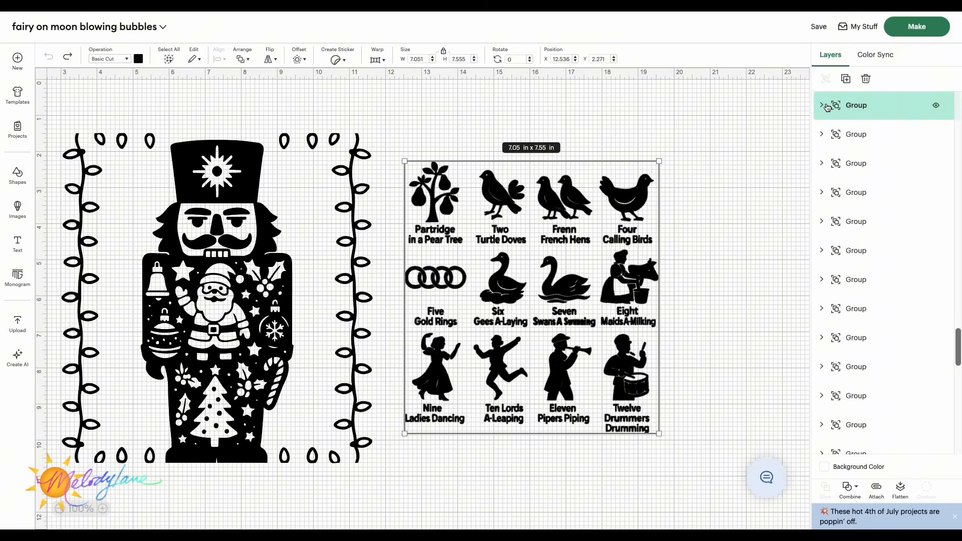
left_click(823, 106)
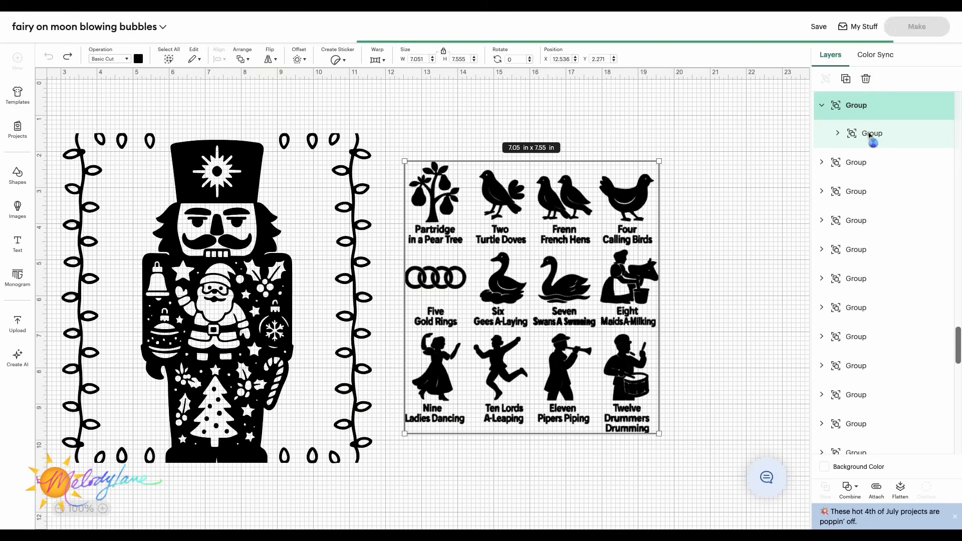
left_click(839, 134)
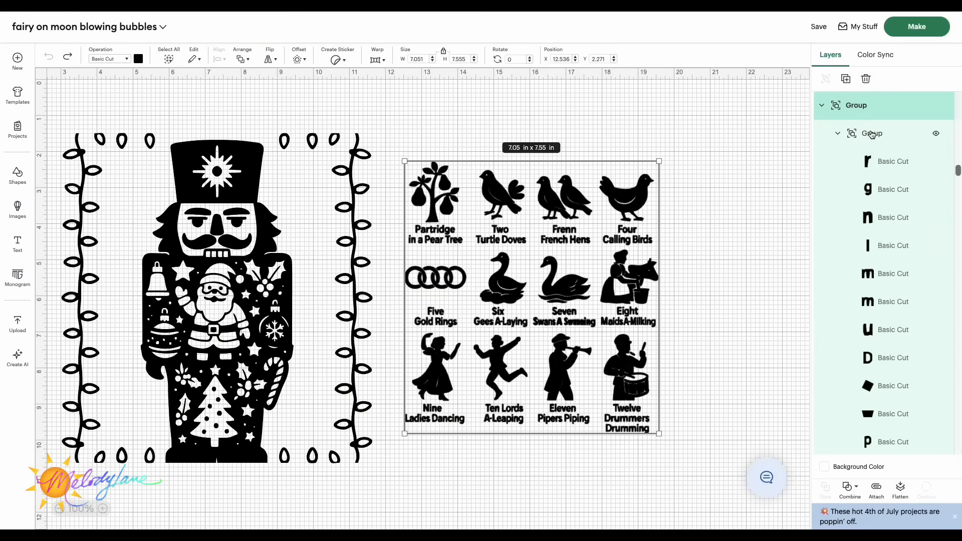
key("ctrl+shift+g")
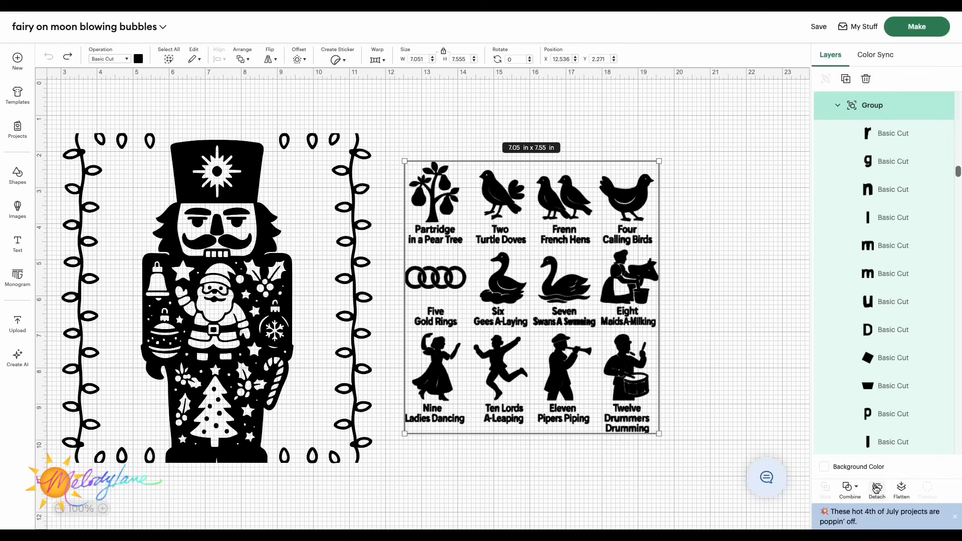
left_click(876, 489)
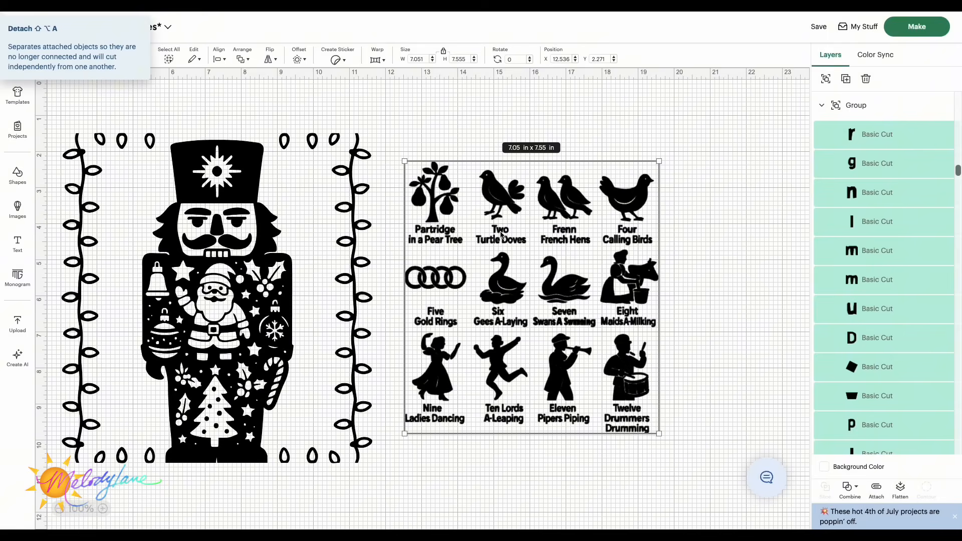
Step: Select the partridge pear tree together with its detached pear piece and attach them
left_click(707, 213)
left_click(437, 190)
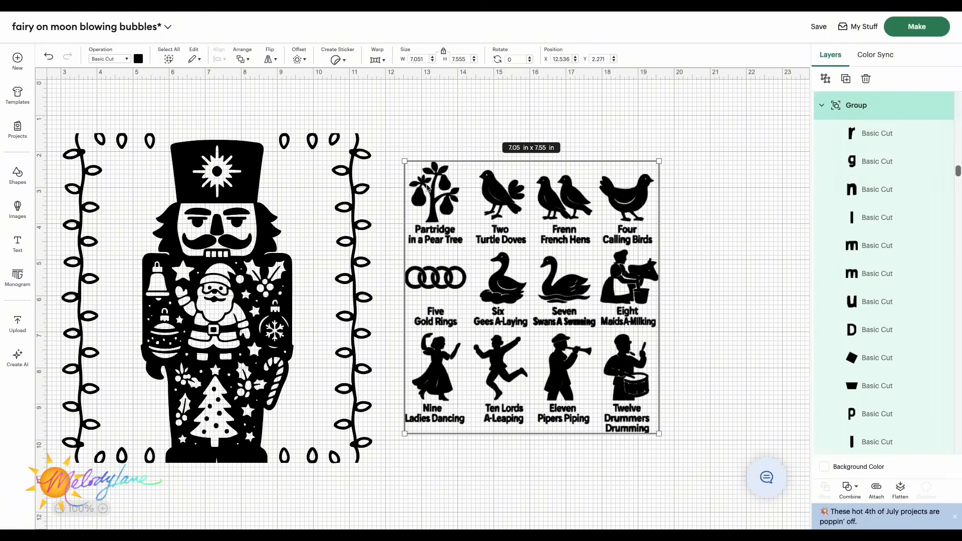
double_click(440, 190)
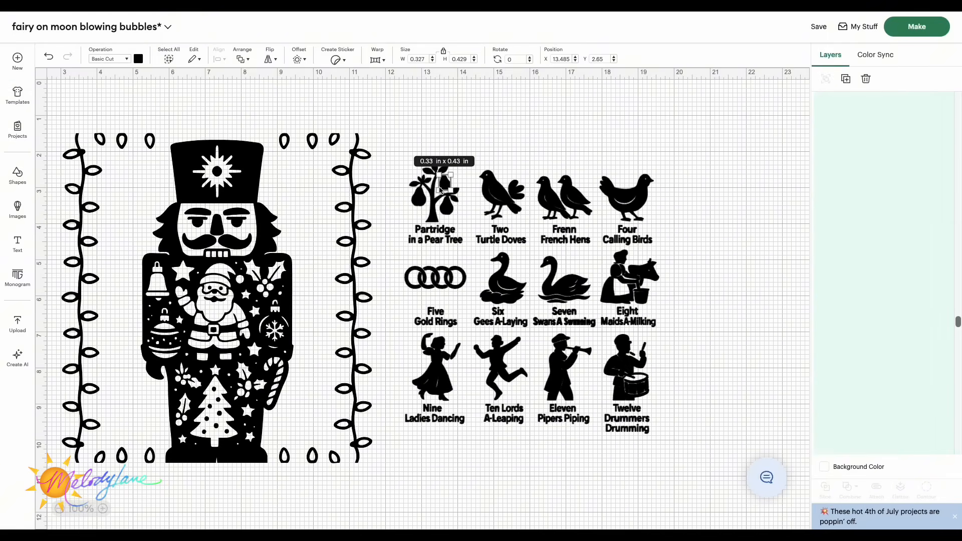
left_click(424, 202)
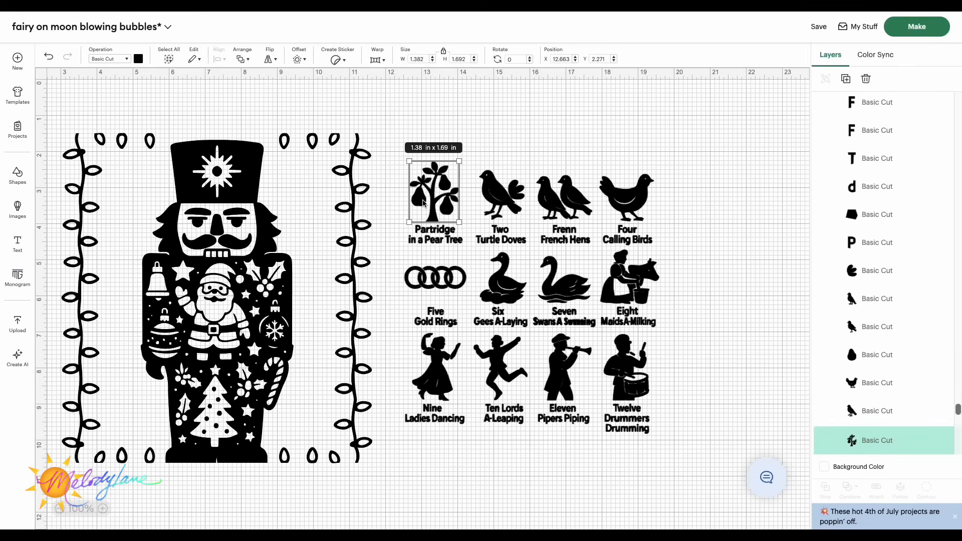
mouse_move(423, 202)
left_mouse_down()
mouse_move(490, 156)
mouse_move(436, 197)
mouse_move(412, 191)
mouse_move(427, 203)
mouse_move(402, 173)
mouse_move(471, 190)
mouse_move(426, 201)
left_mouse_up()
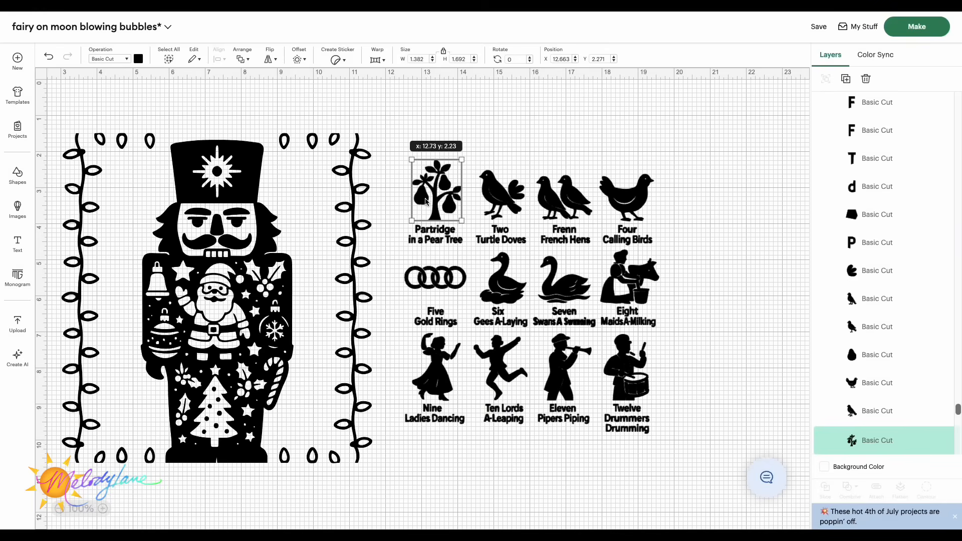
left_click(446, 185)
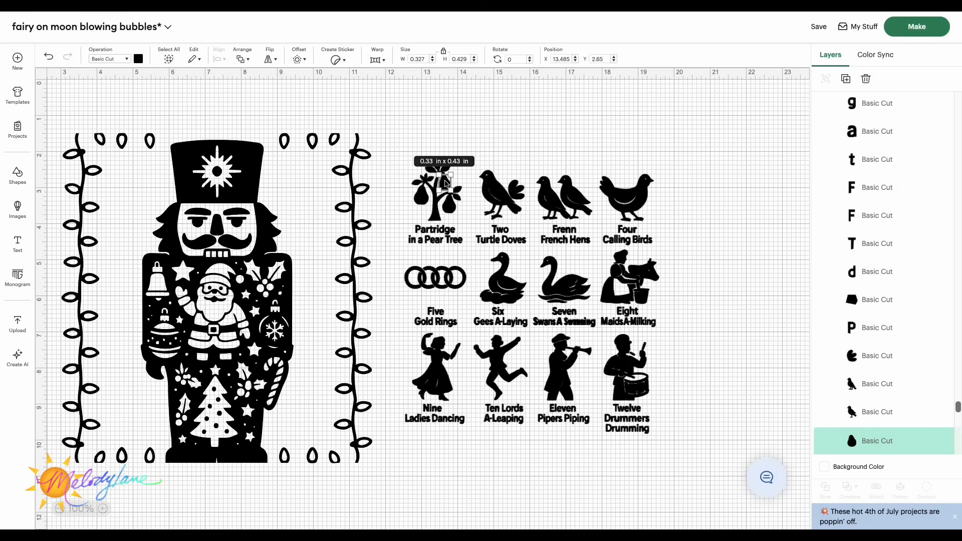
scroll(860, 286, "down", 3)
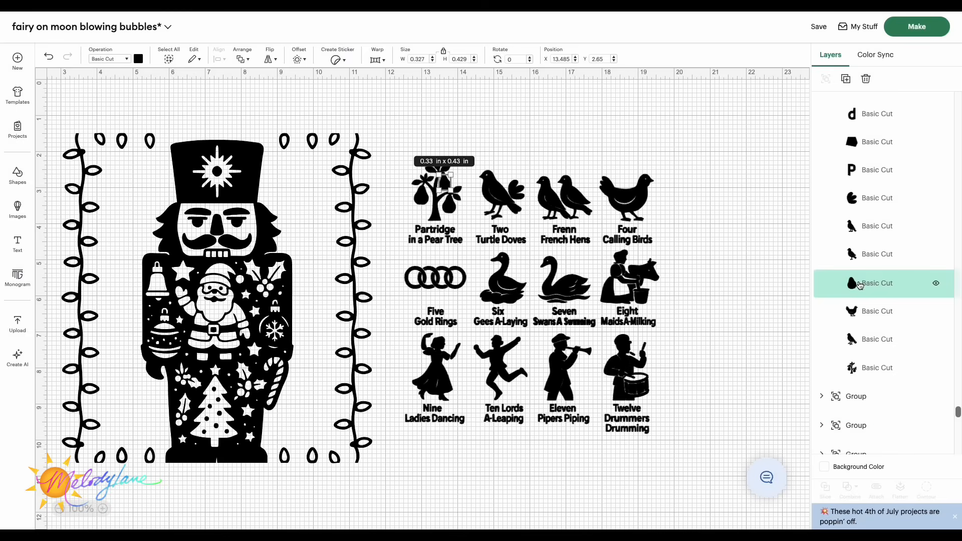
left_click(895, 368, "shift")
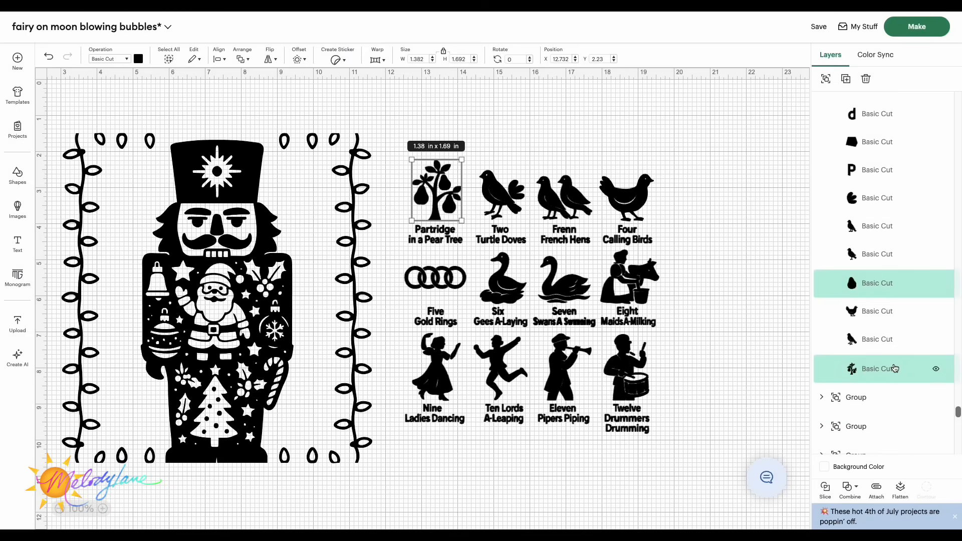
left_click(877, 490)
left_click(729, 267)
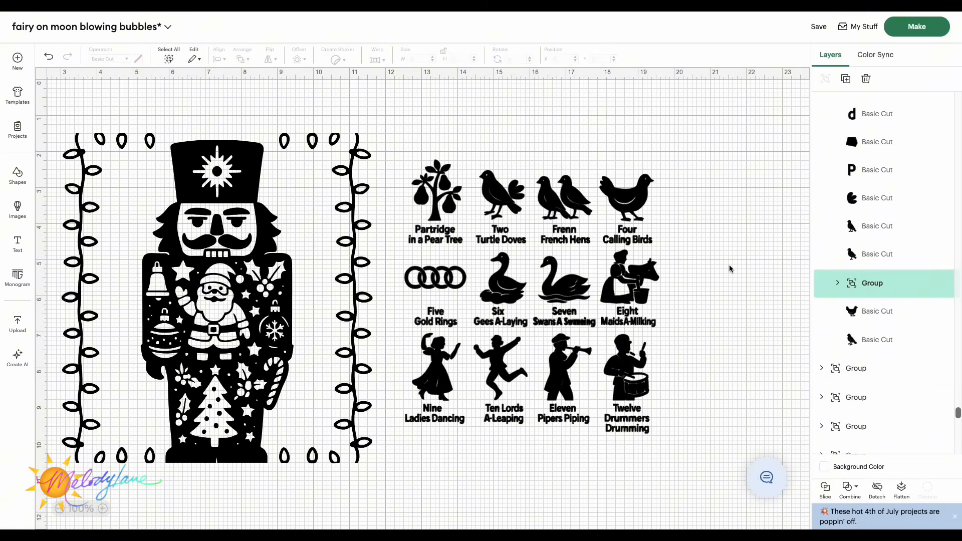
Step: Inspect the individual Twelve Days pieces, such as the pear tree and turtle dove, in the layers list
double_click(438, 188)
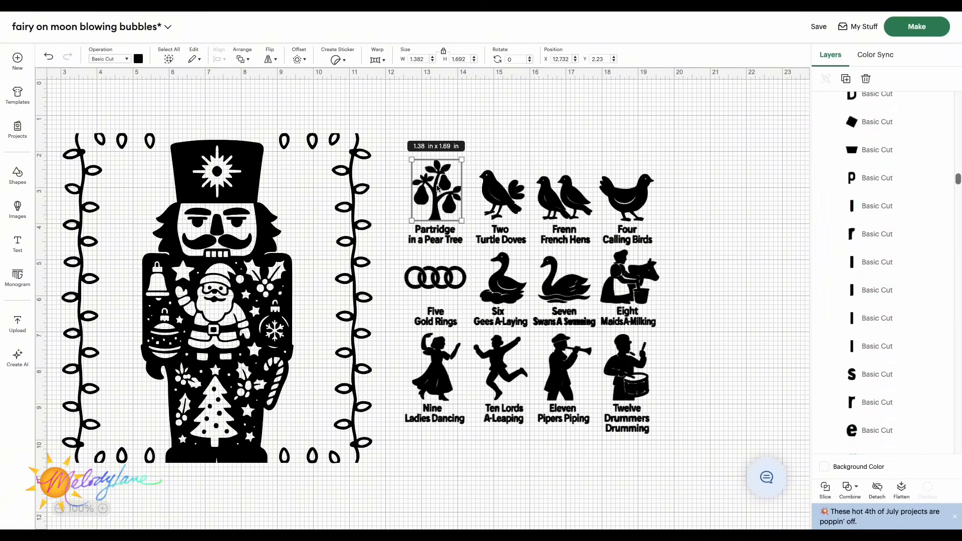
mouse_move(438, 188)
left_mouse_down()
mouse_move(435, 159)
mouse_move(427, 178)
mouse_move(451, 163)
mouse_move(437, 186)
left_mouse_up()
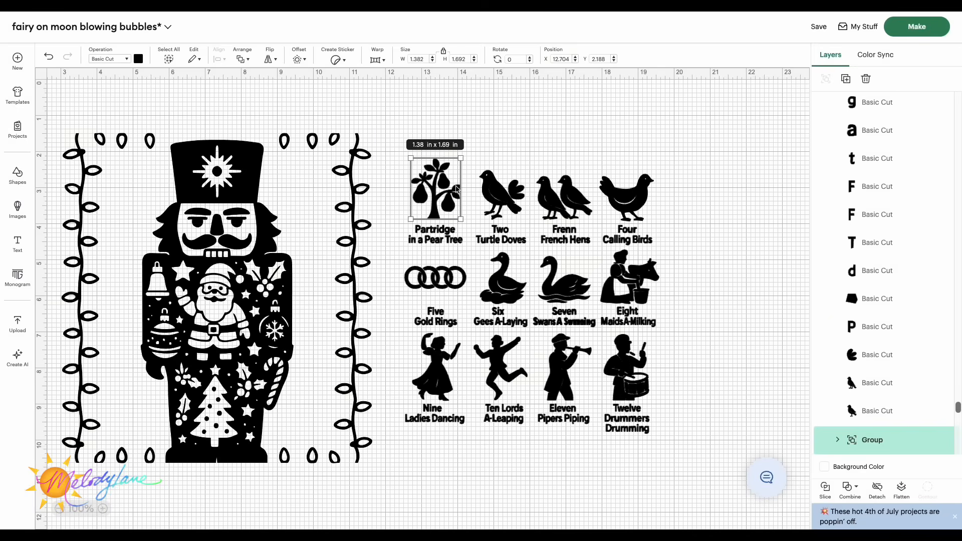
left_click(506, 199)
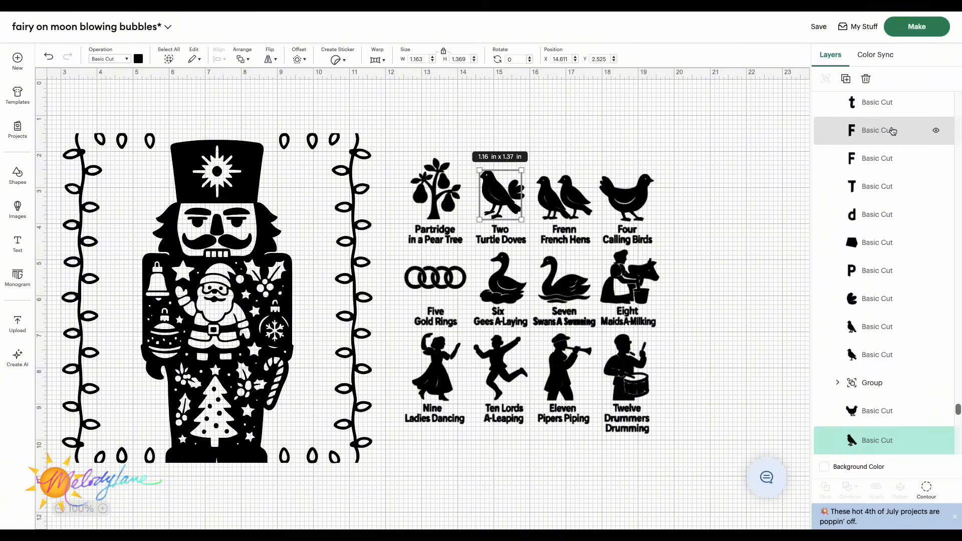
scroll(910, 189, "down", 4)
scroll(911, 189, "up", 5)
scroll(910, 189, "up", 10)
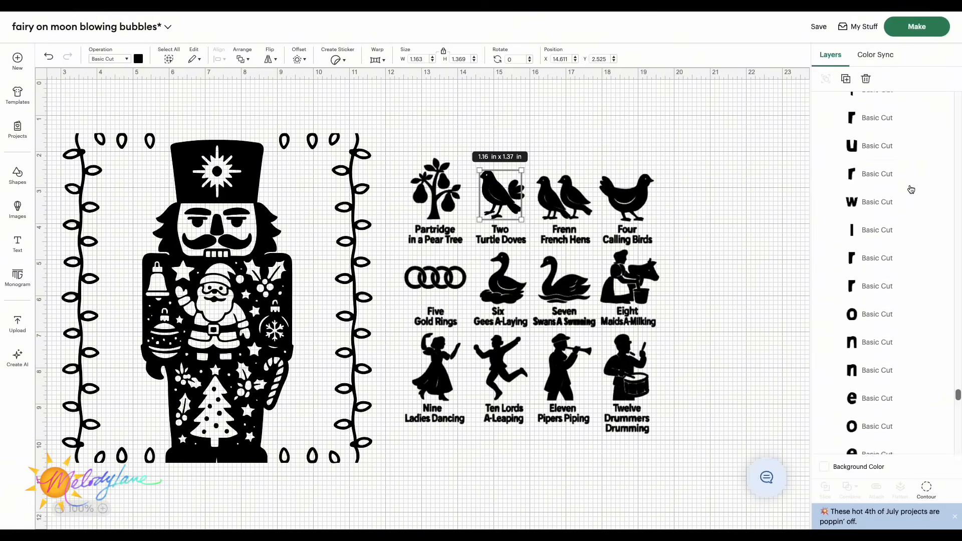
scroll(911, 189, "up", 6)
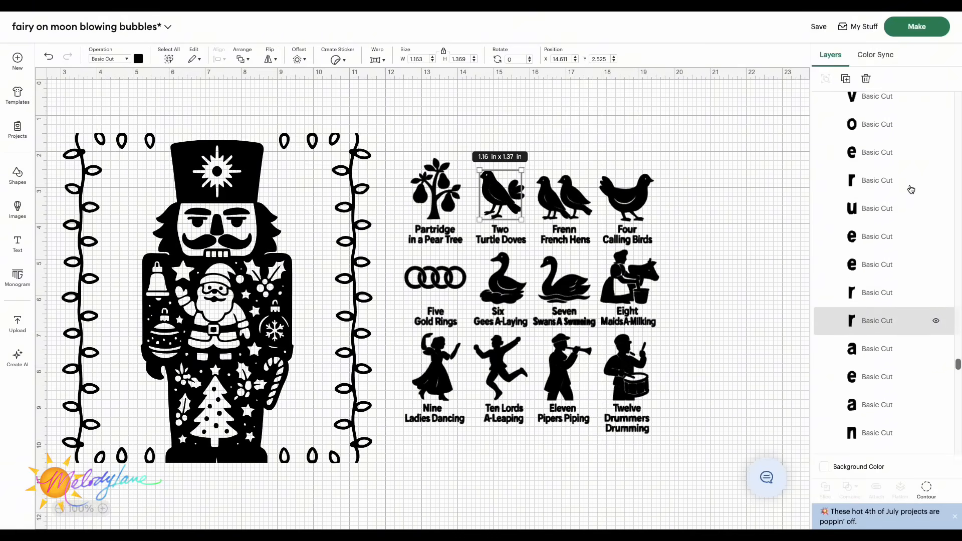
scroll(911, 189, "up", 2)
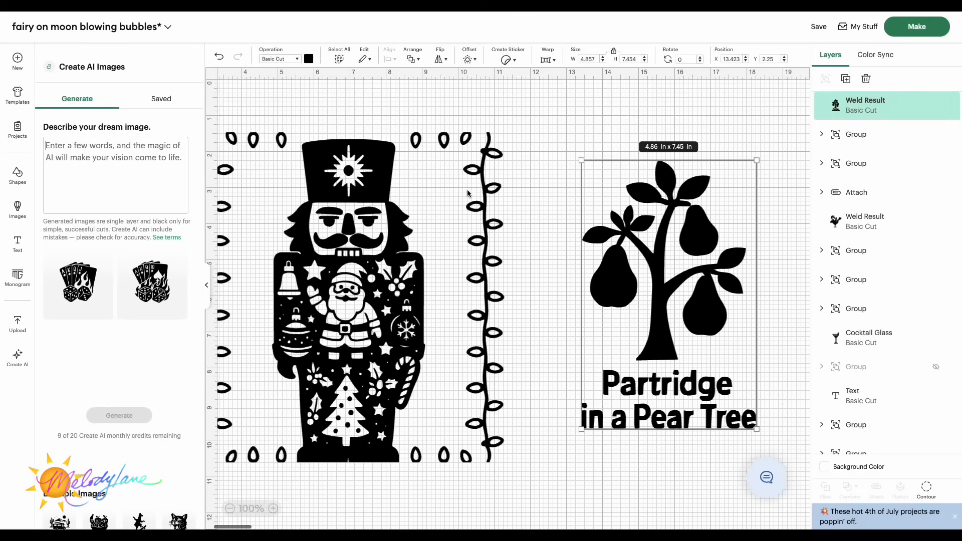
scroll(468, 193, "left", 2)
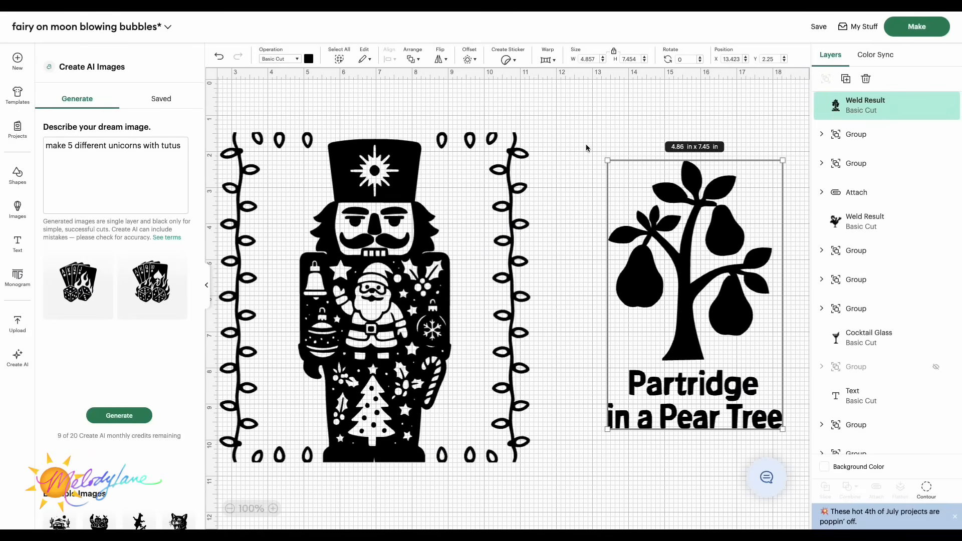
Step: Change the Create AI prompt to 'make 5 different unicorns wearing tutus' and generate new images
double_click(145, 145)
type("wearing")
left_click(120, 416)
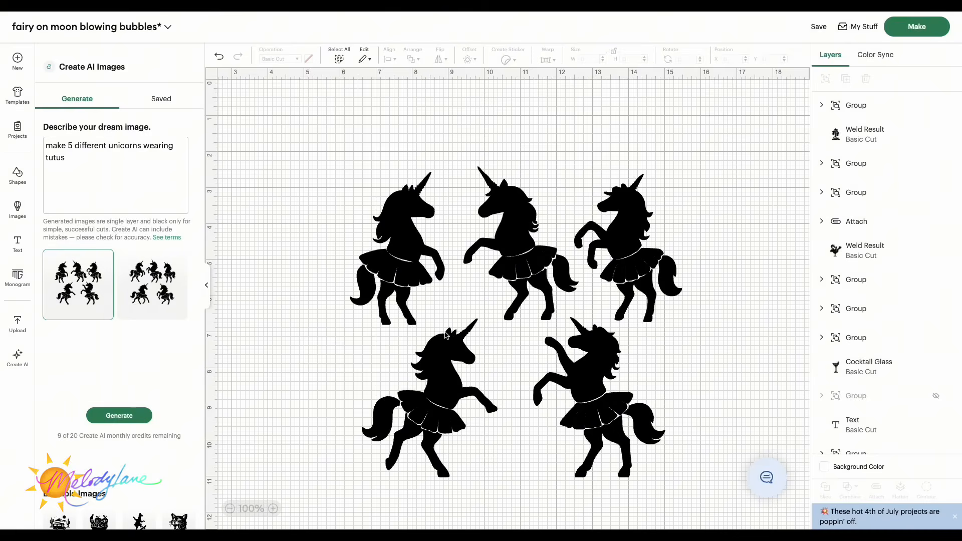
left_click(437, 301)
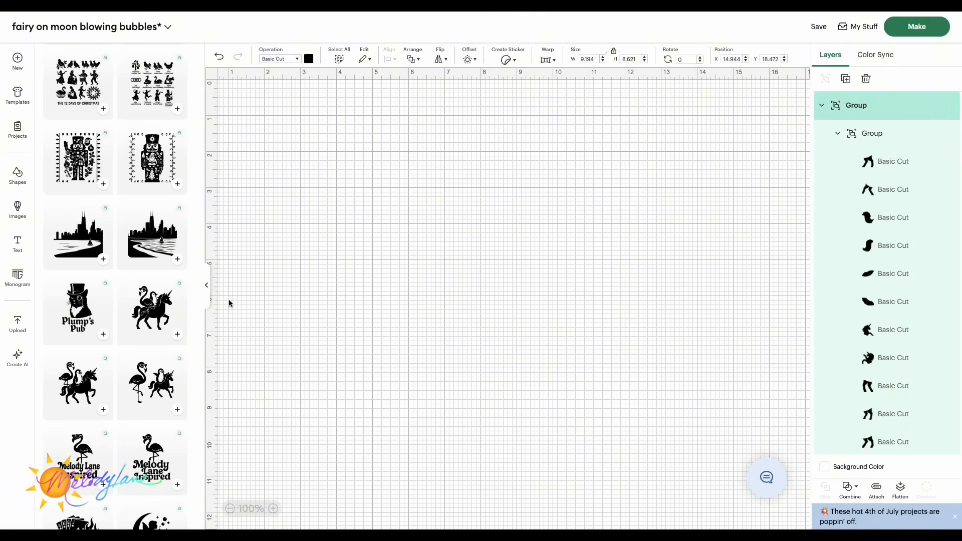
Step: Collapse the top layer group and reposition the dog holding a sunflower design on the canvas
left_click(823, 106)
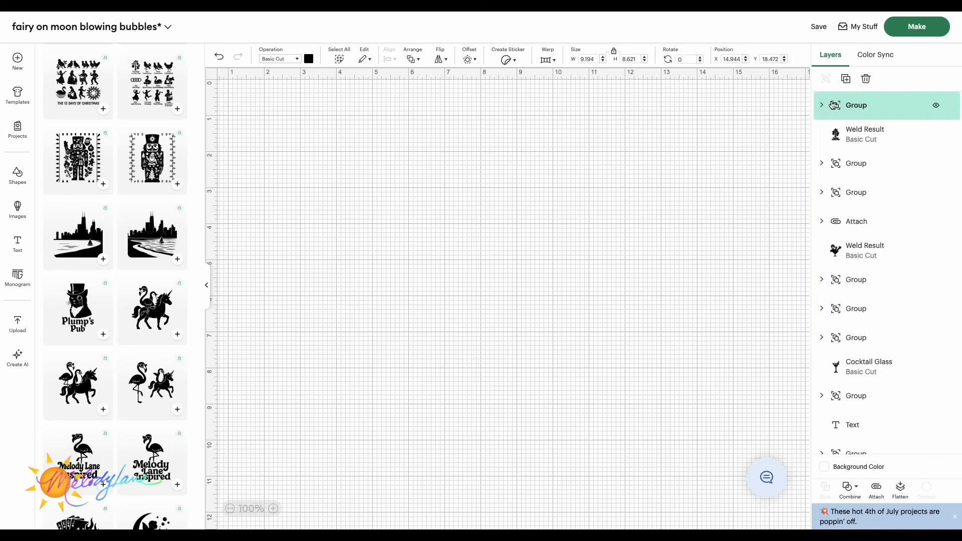
scroll(131, 186, "up", 5)
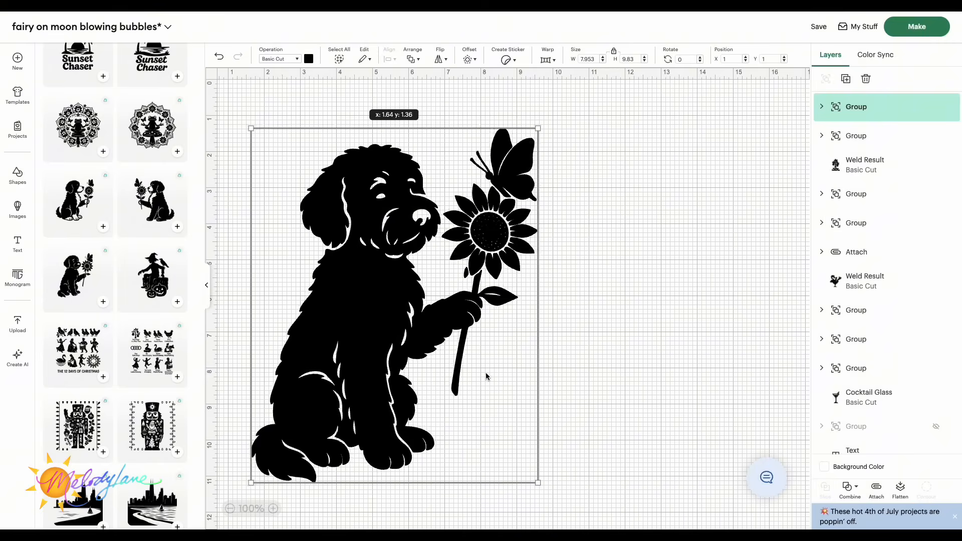
left_click(645, 380)
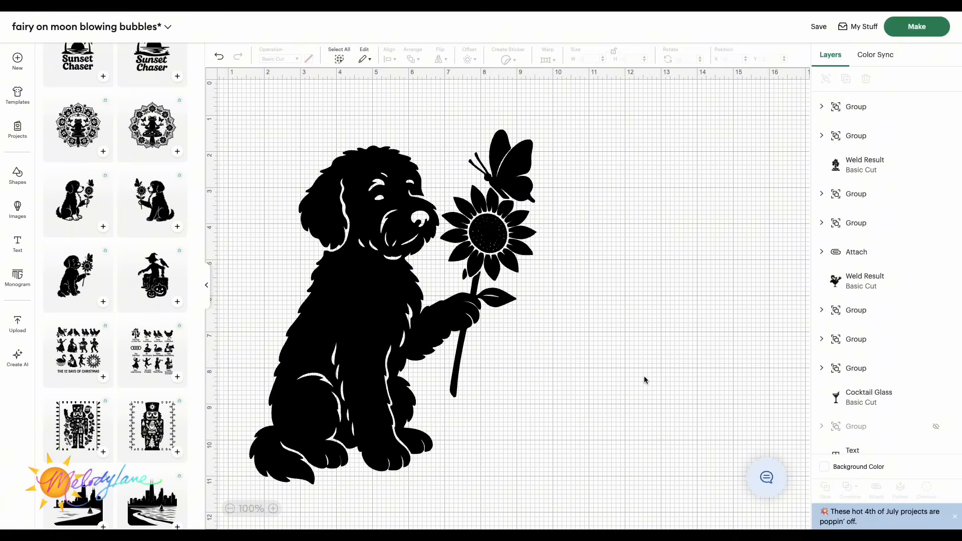
left_click_drag(397, 303, 399, 297)
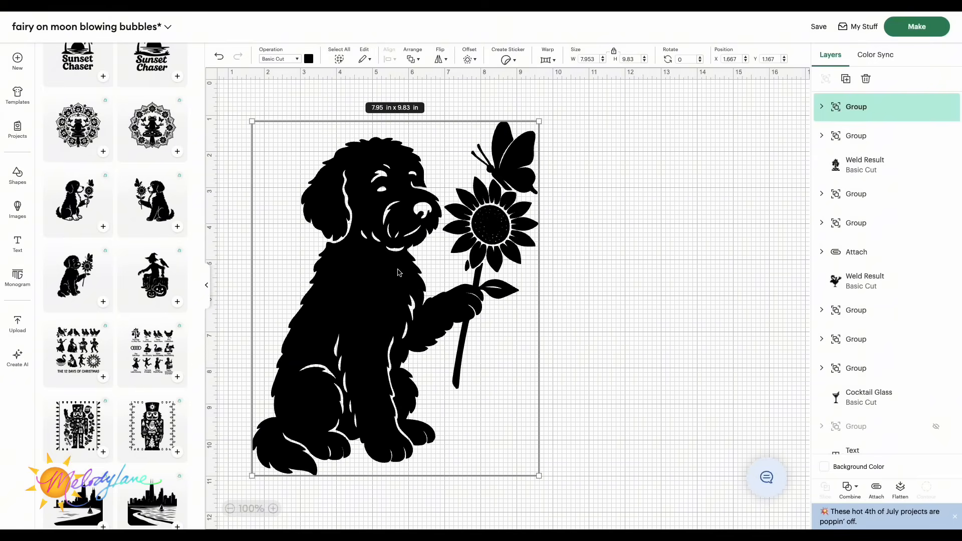
Step: Enlarge the second dog-holding-a-sunflower design to about 8.17 x 8.88 in and place it beside the first dog
scroll(409, 283, "down", 1)
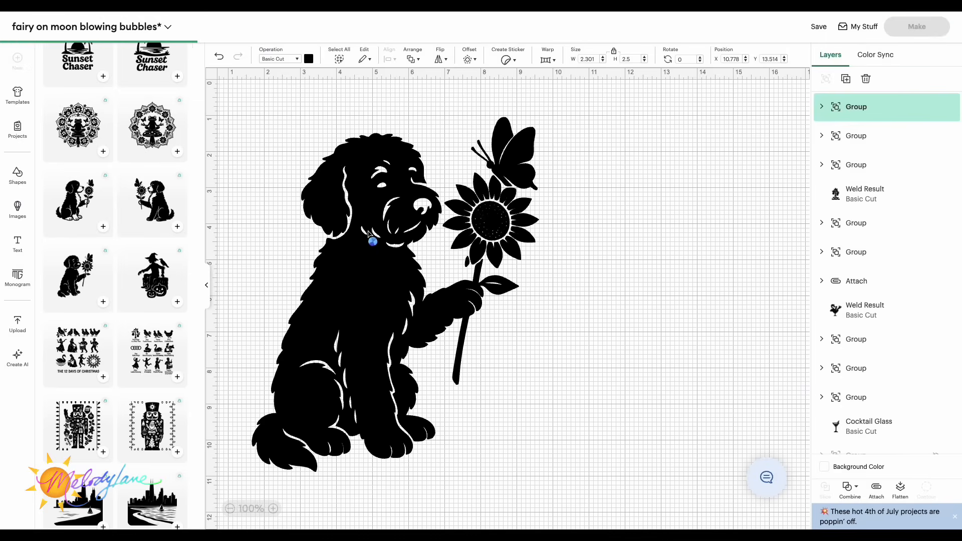
left_click_drag(567, 396, 581, 331)
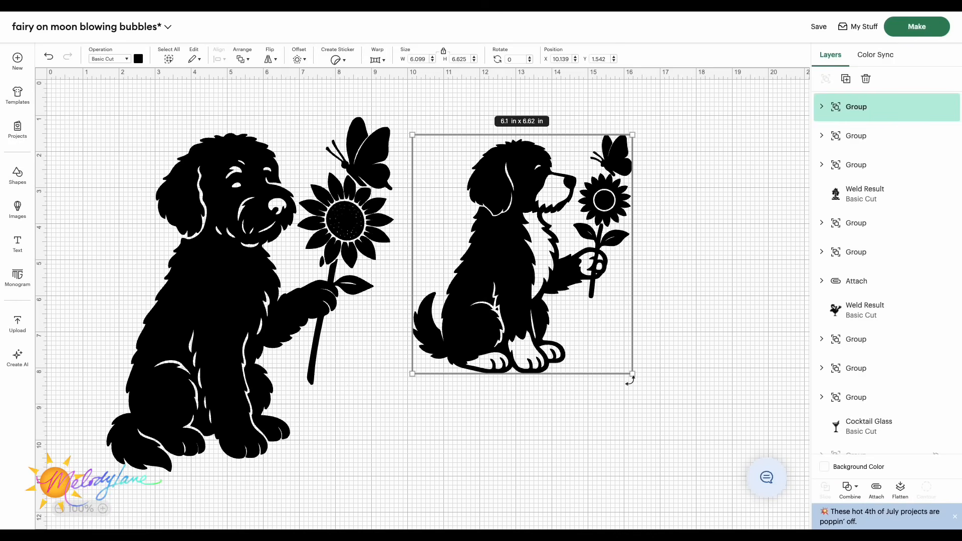
left_click_drag(632, 375, 690, 437)
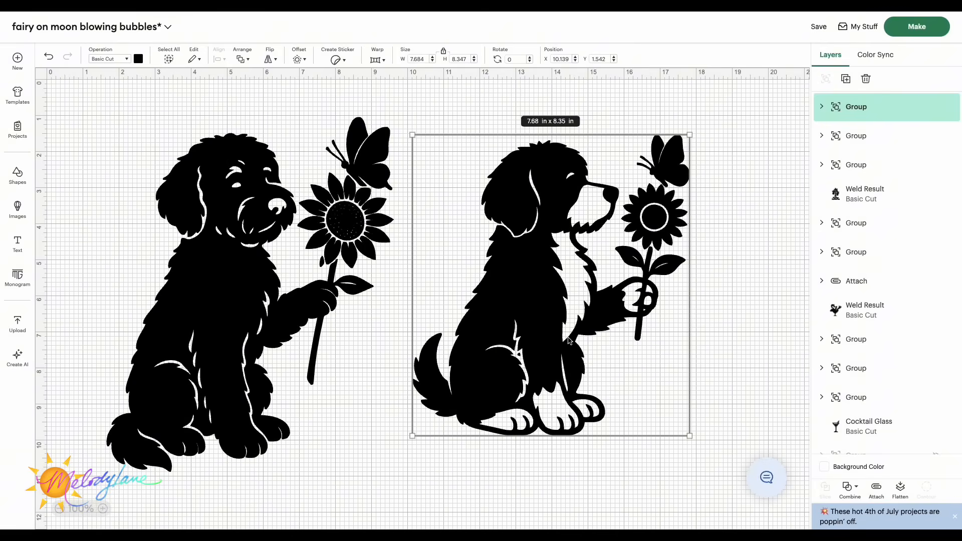
scroll(582, 266, "down", 1)
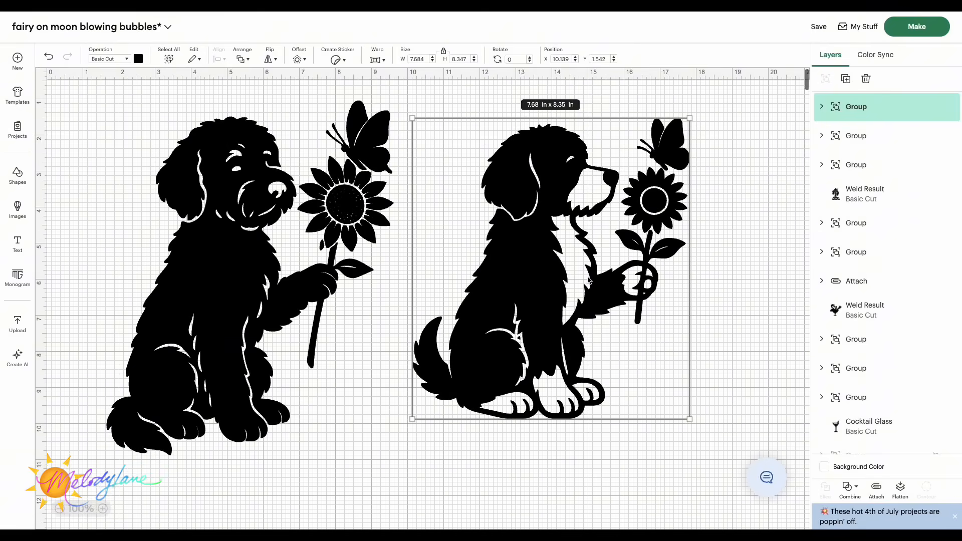
left_click_drag(689, 137, 706, 122)
left_click_drag(566, 264, 575, 281)
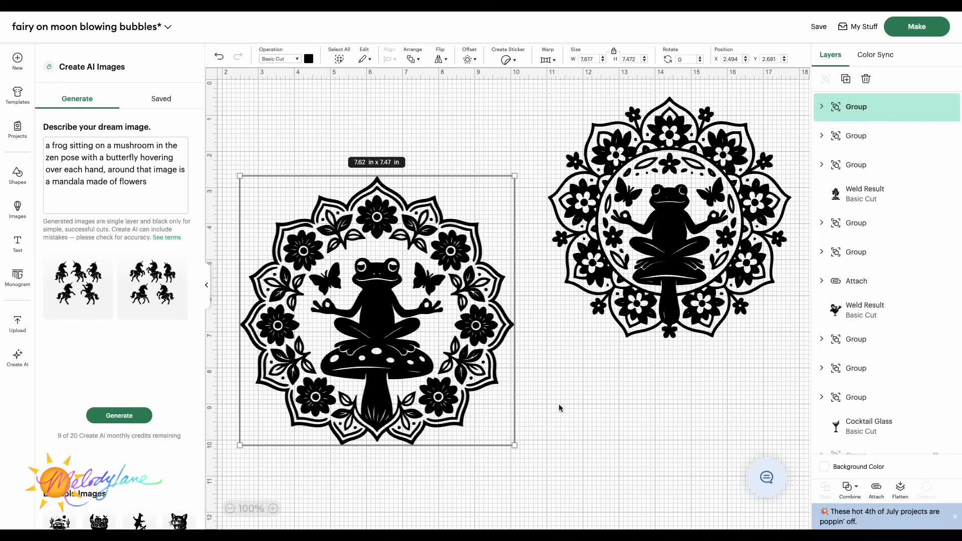
Step: Enlarge the right frog-on-mushroom mandala to about 7.28 x 7.23 in and nudge it into place
left_click(562, 407)
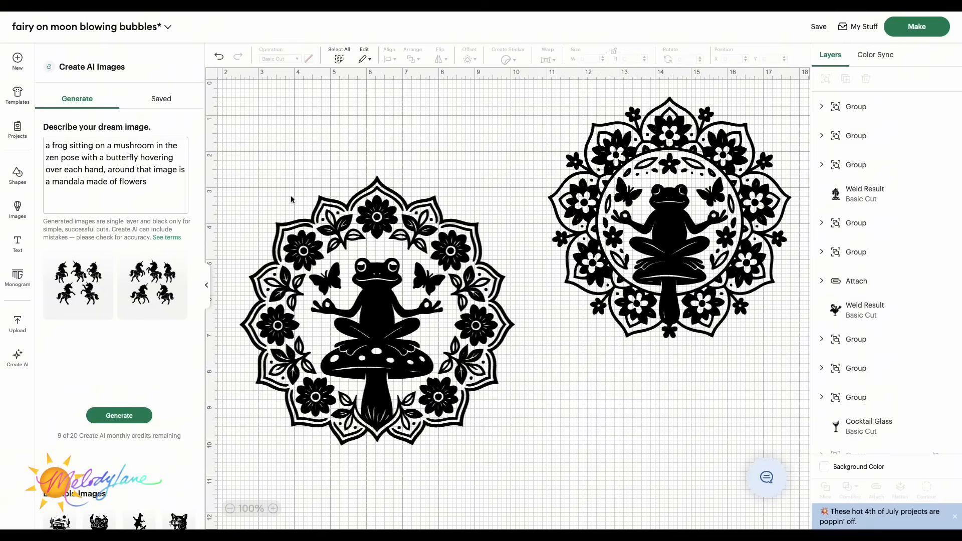
left_click(370, 353)
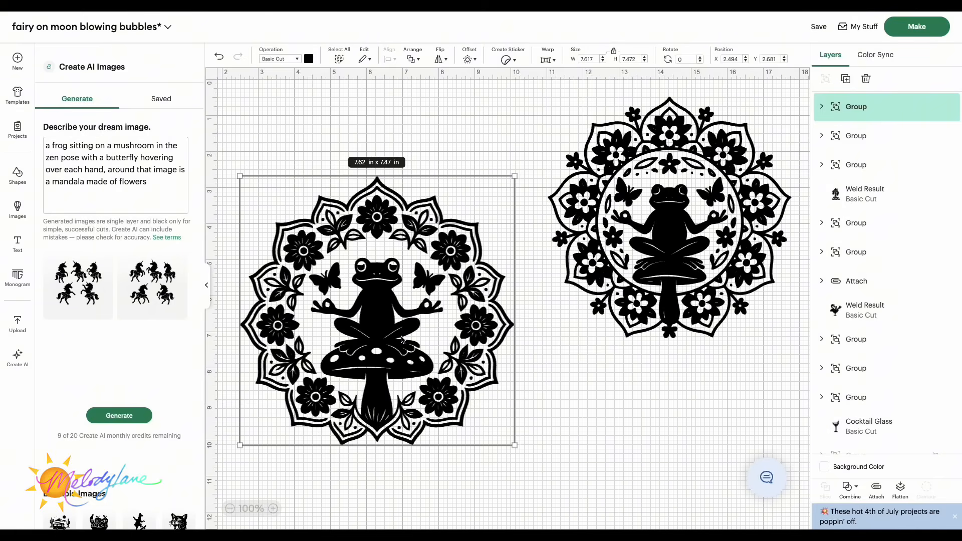
left_click(747, 219)
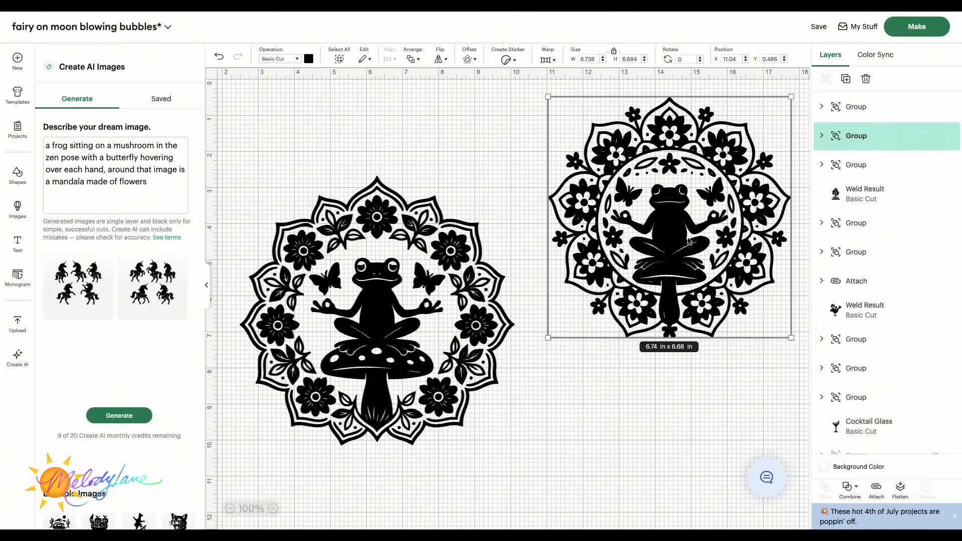
left_click_drag(548, 337, 538, 349)
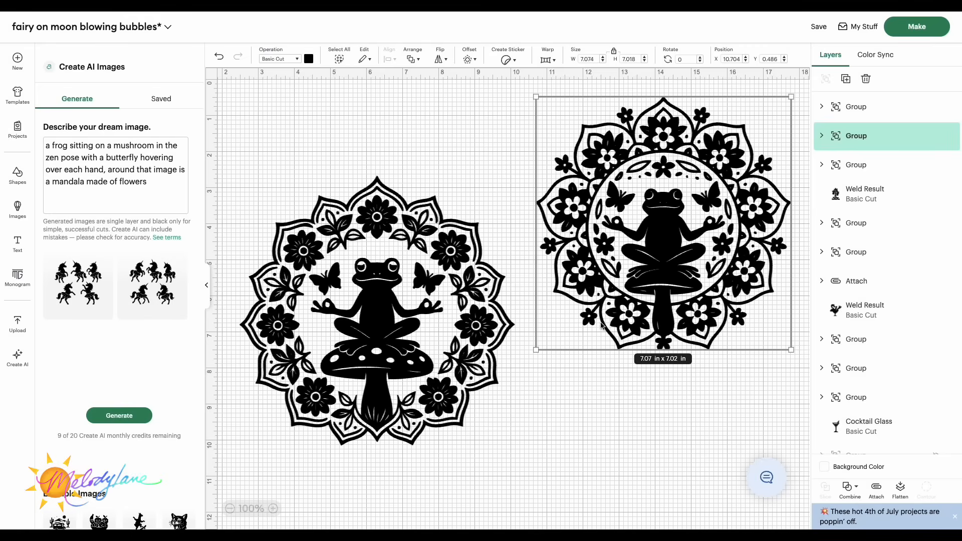
left_click_drag(538, 347, 529, 356)
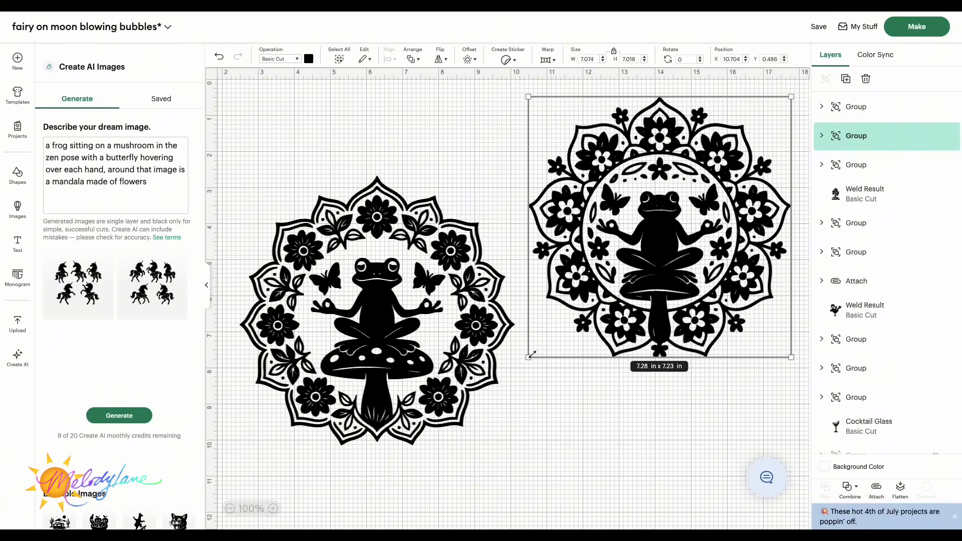
left_click_drag(666, 315, 670, 317)
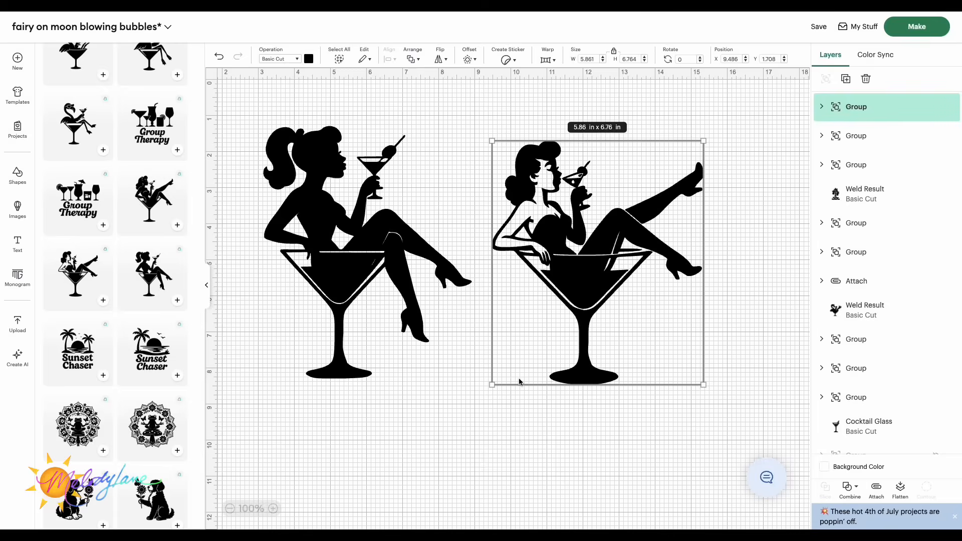
Step: Enlarge the second woman-in-a-martini-glass design and reposition it on the canvas
left_click_drag(493, 385, 474, 409)
left_click_drag(646, 303, 673, 300)
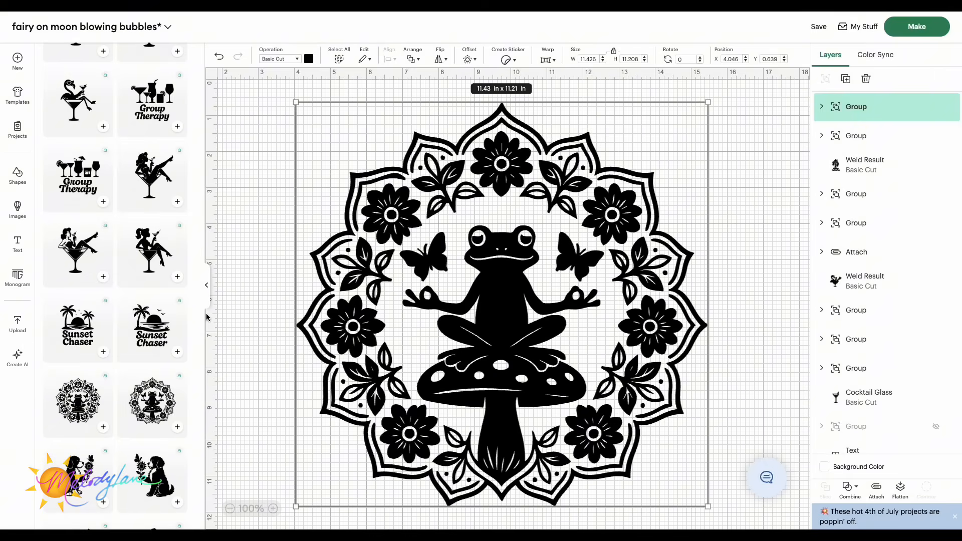
Step: Reposition the large frog mandala design on the canvas
left_click_drag(500, 285, 510, 281)
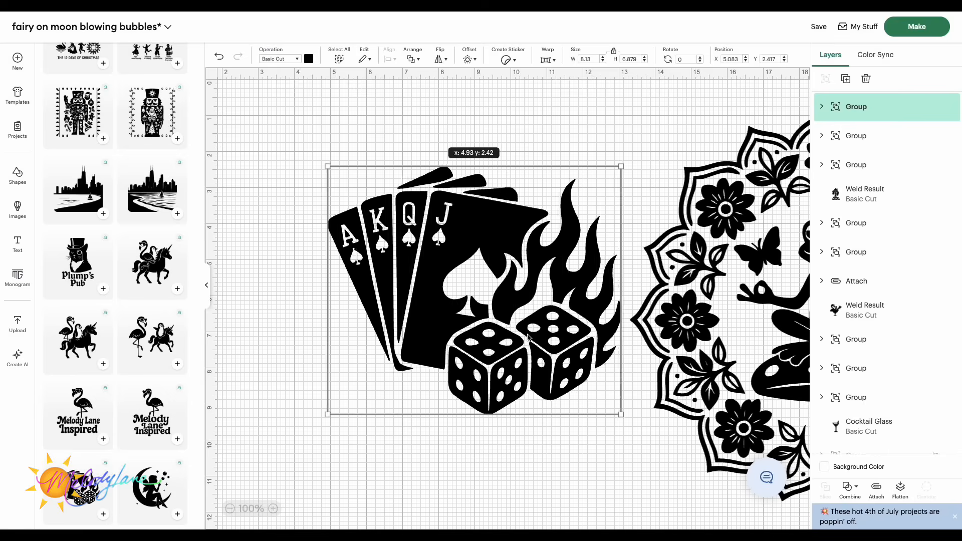
left_click_drag(528, 338, 473, 328)
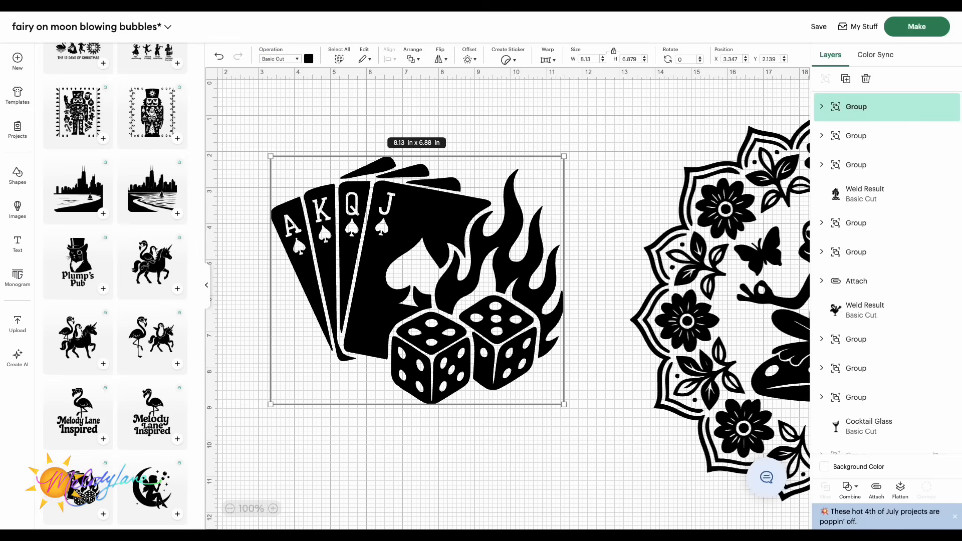
Step: Fill in a bug report titled 'create ai' in the CreateAI category: 'it's making a royal flush of cards only 4 cards instead of 5'
left_click(827, 6)
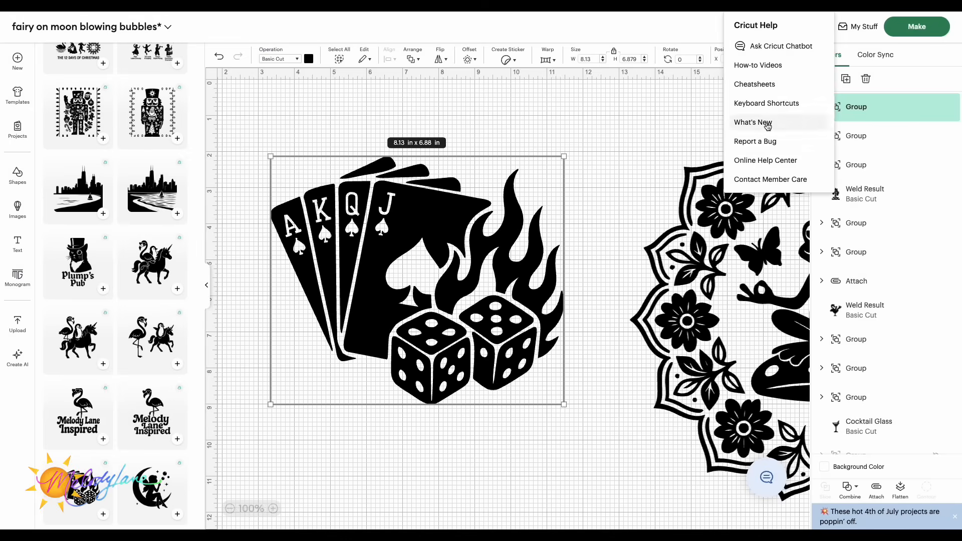
left_click(767, 141)
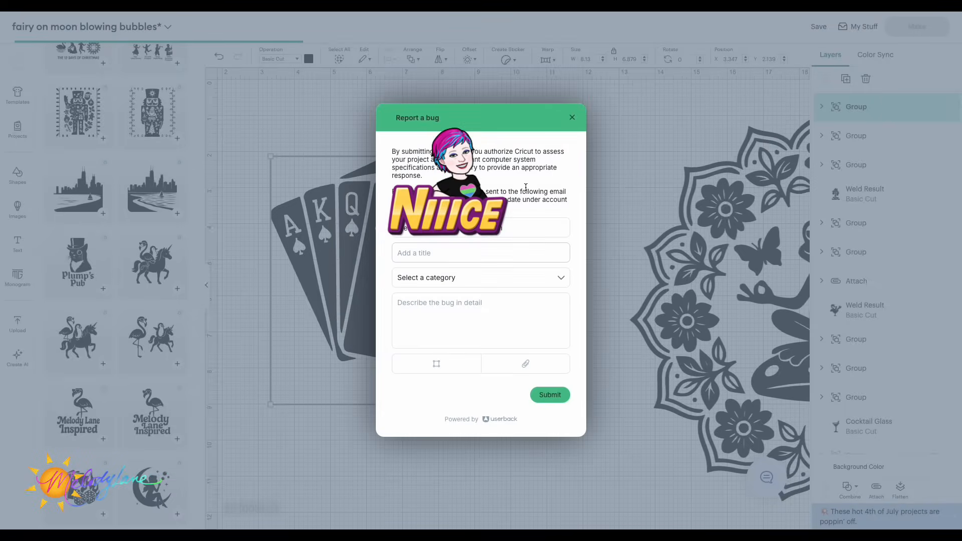
type("c")
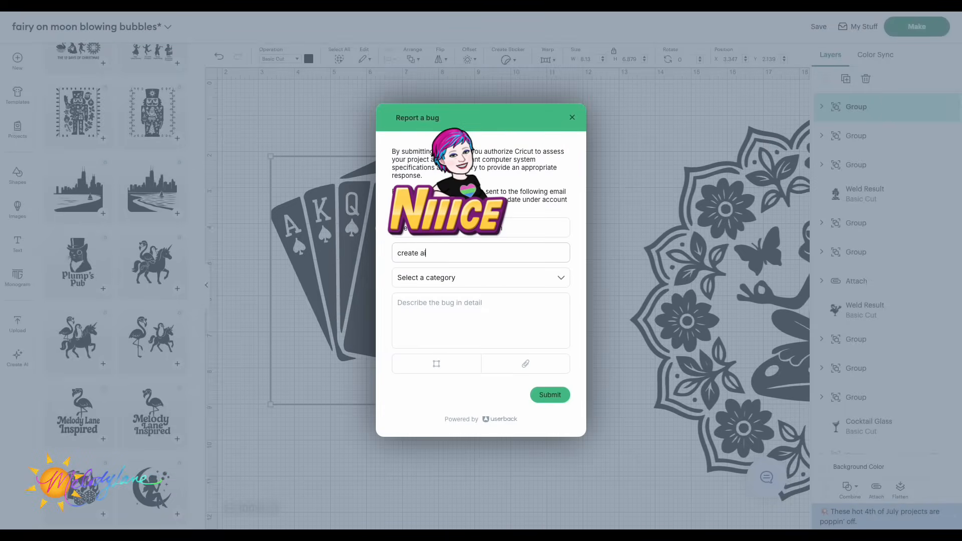
type("reate ai")
left_click(476, 279)
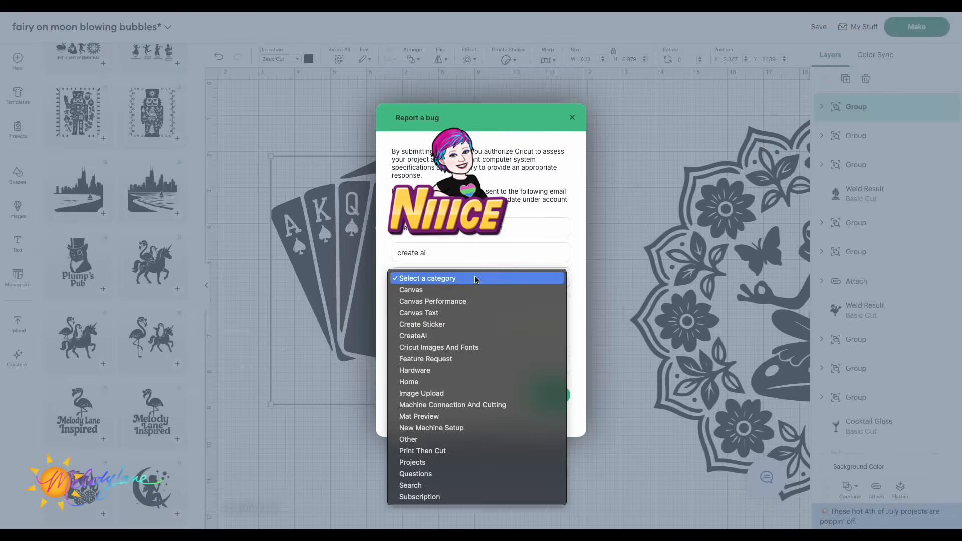
left_click(420, 336)
left_click(428, 308)
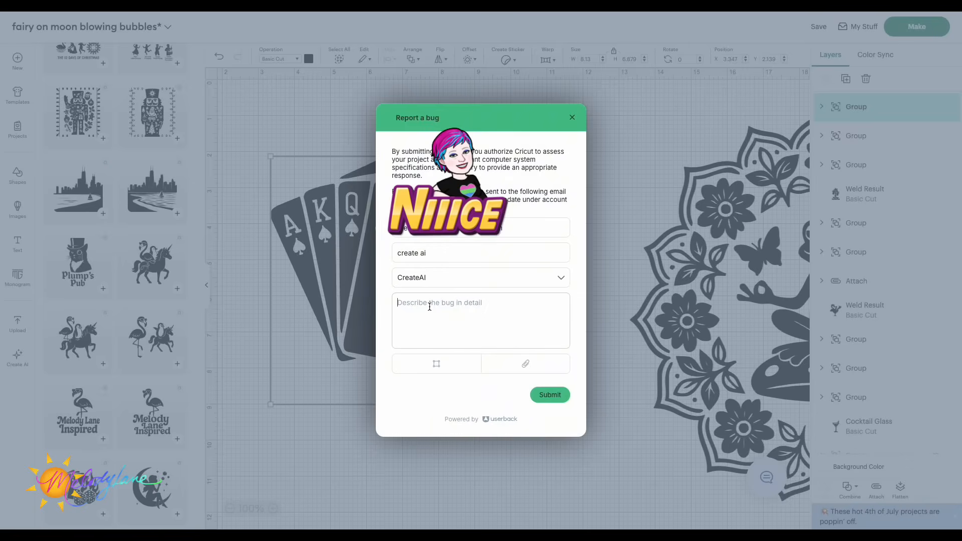
type("it's making a royal flush of cards only 4 cards instead of 5")
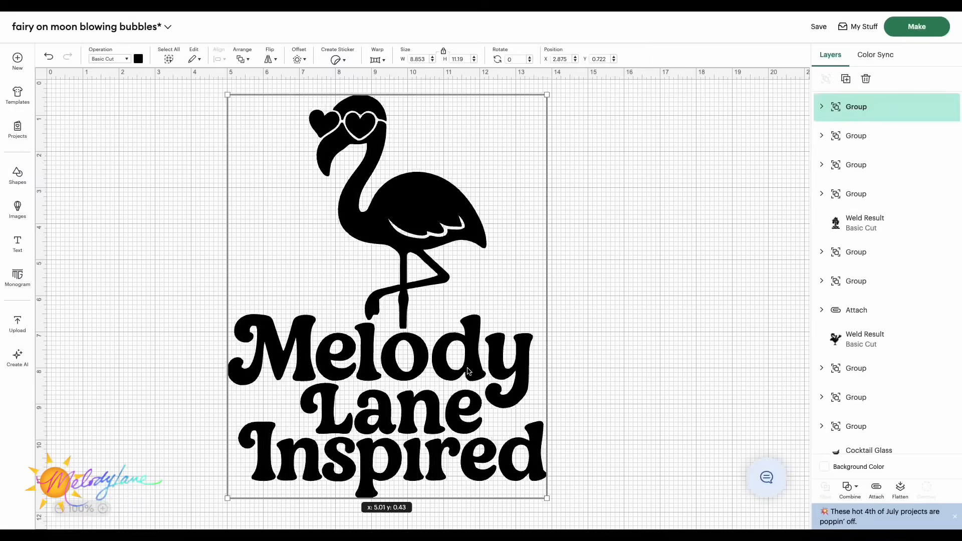
Step: Nudge the Melody Lane Inspired flamingo design slightly to the right
left_click_drag(470, 373, 480, 374)
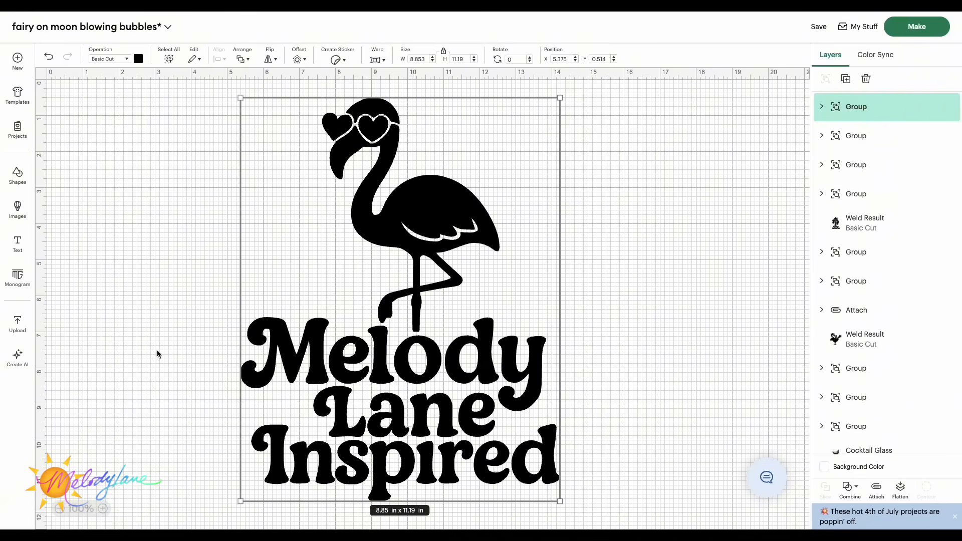
Step: Generate Create AI images with the prompt 'a raccoon riding a firework and holding a hot dog'
left_click(17, 356)
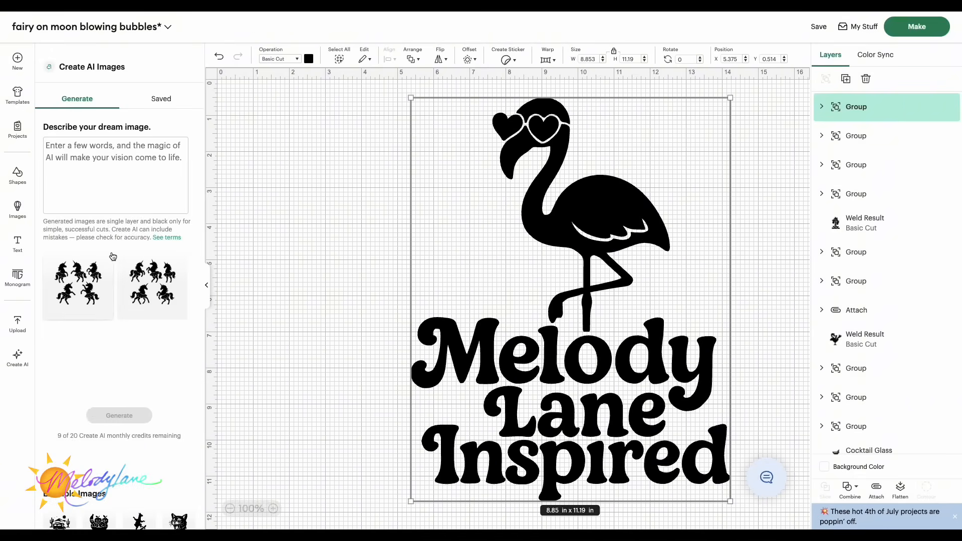
left_click(63, 146)
type("a racoon")
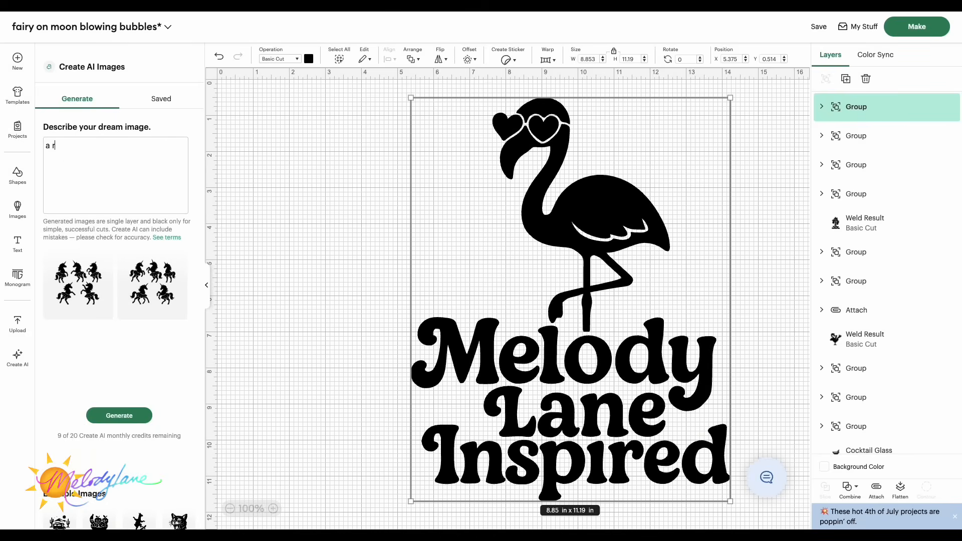
key("BackSpace")
key("BackSpace")
type("coon riding a firework and holding a hot dog")
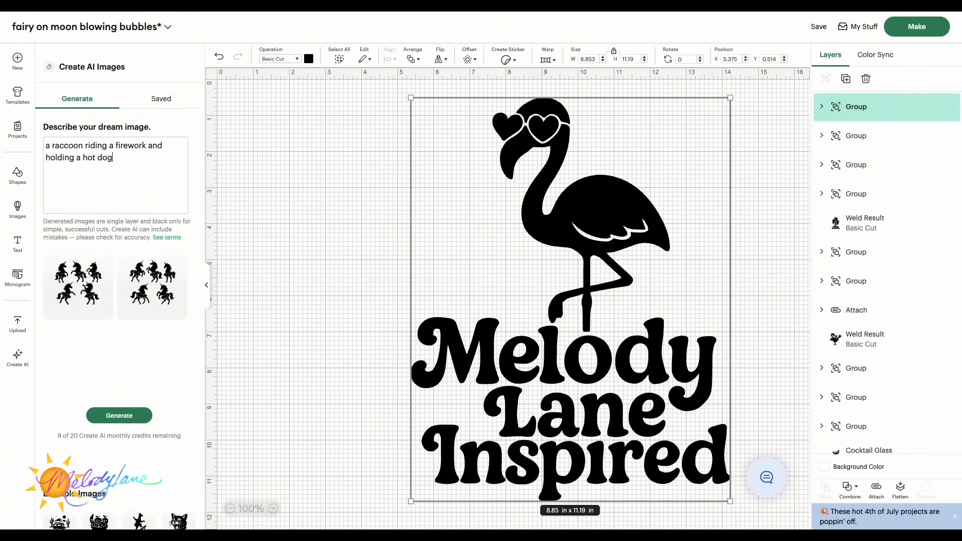
left_click(129, 419)
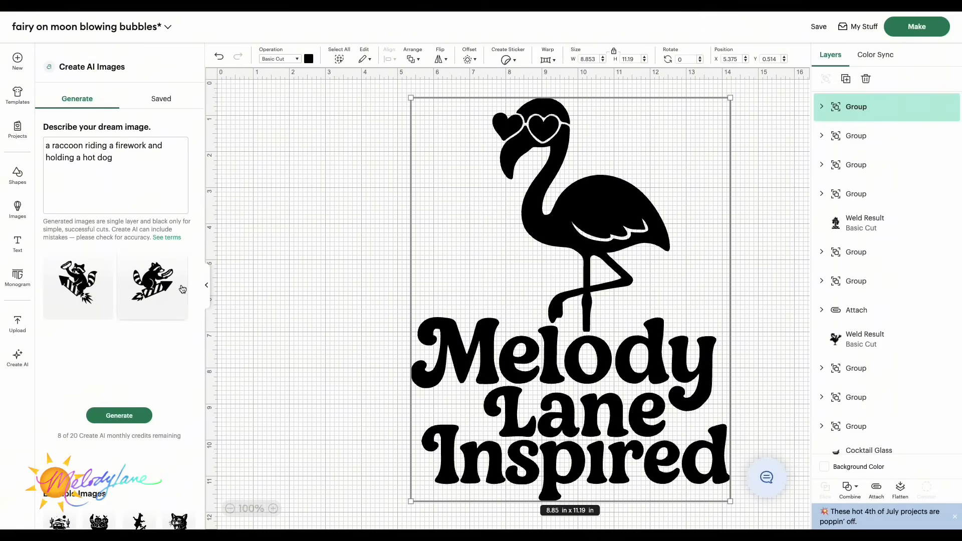
Step: Move the flamingo design out of the way and add the second raccoon image, enlarging it to about 8.54 x 7.93 in
left_click_drag(608, 262, 960, 465)
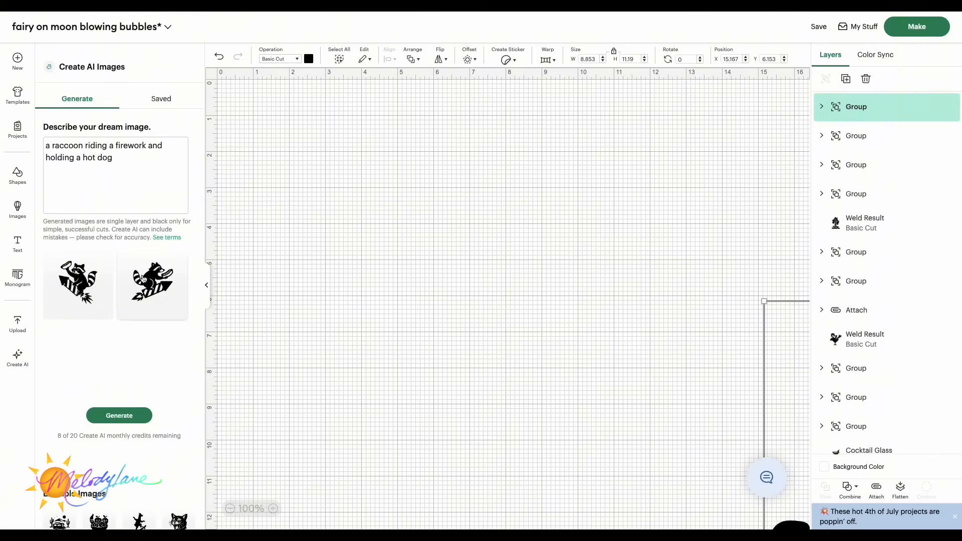
left_click(159, 284)
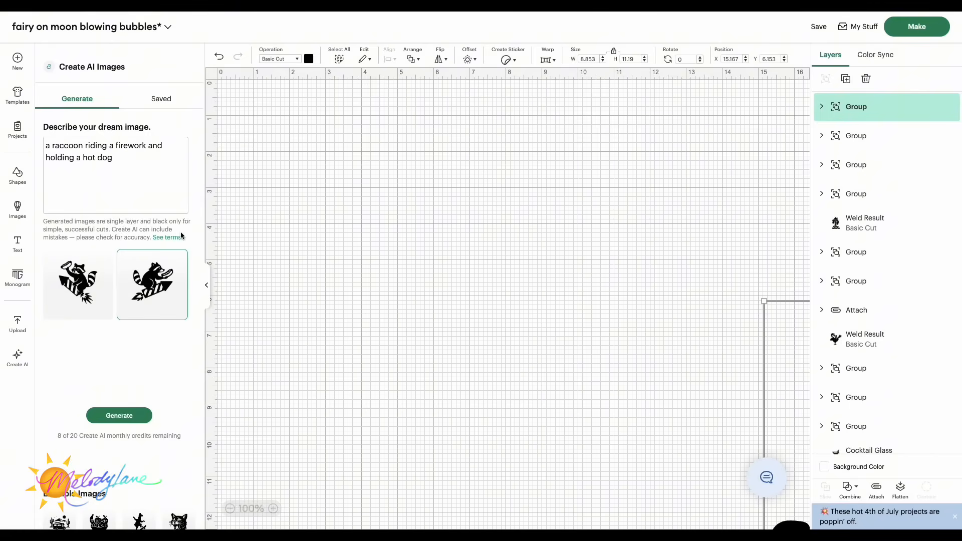
left_click(161, 274)
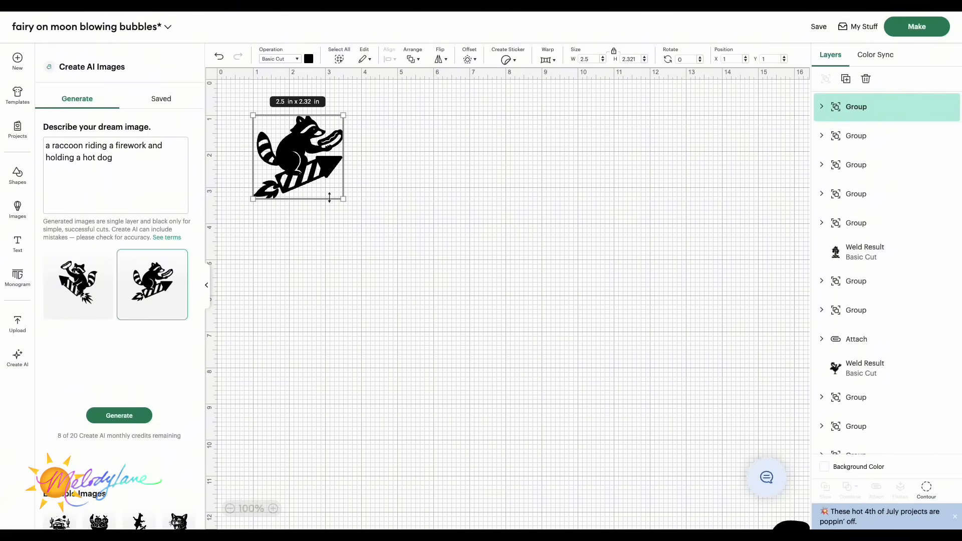
left_click_drag(344, 198, 561, 401)
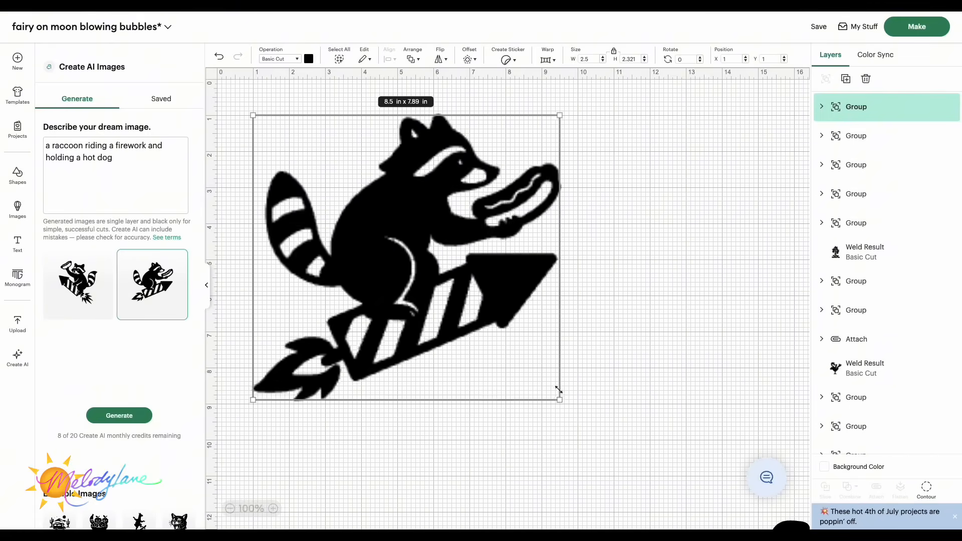
left_click_drag(481, 304, 493, 316)
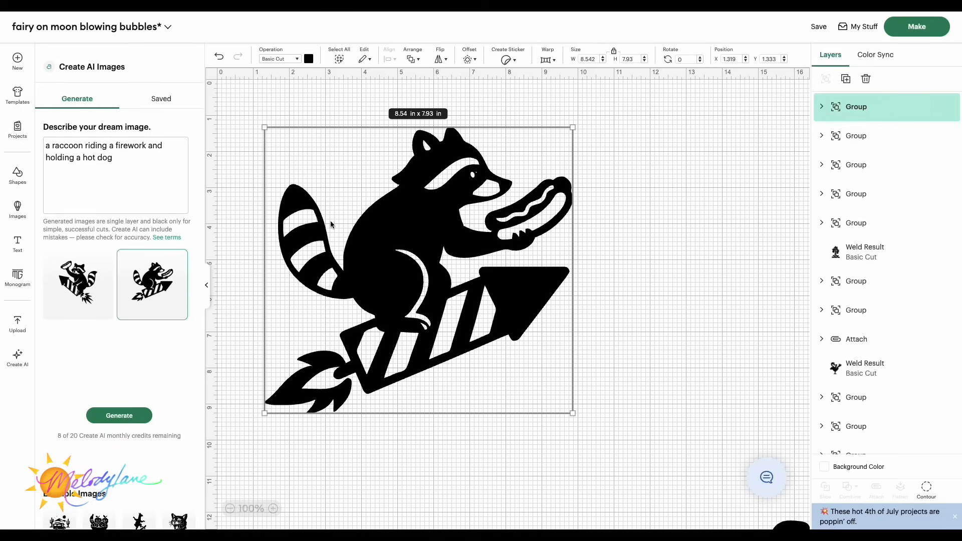
Step: Add the first raccoon image, enlarge it to about 6.93 x 7.75 in and place it beside the other raccoon
left_click(69, 283)
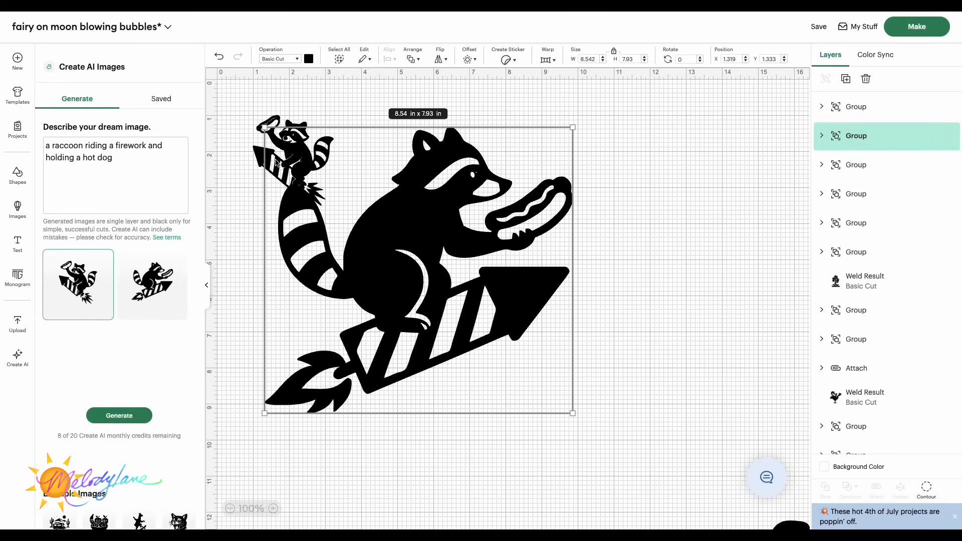
left_click_drag(258, 142, 638, 241)
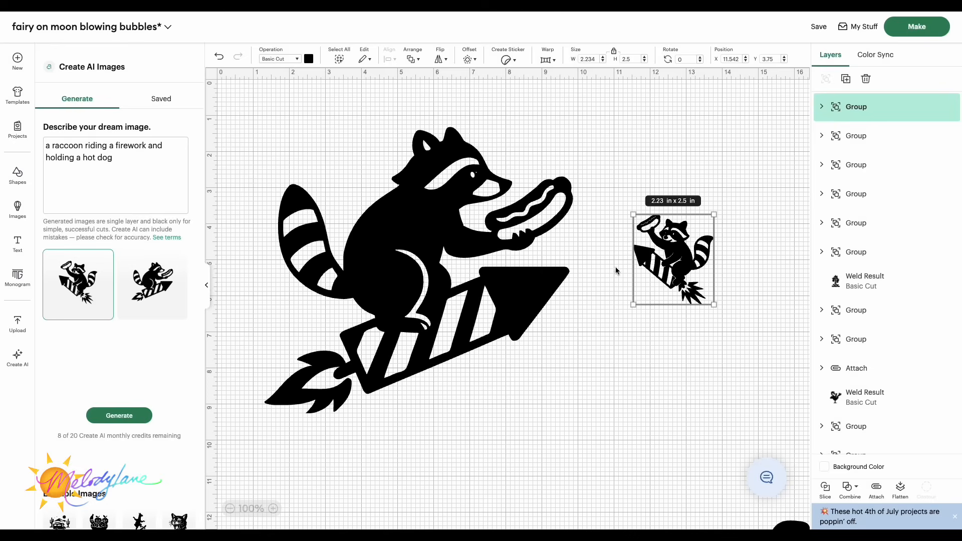
left_click_drag(636, 300, 466, 494)
left_click_drag(655, 414, 746, 356)
left_click_drag(454, 345, 412, 346)
left_click_drag(695, 311, 674, 307)
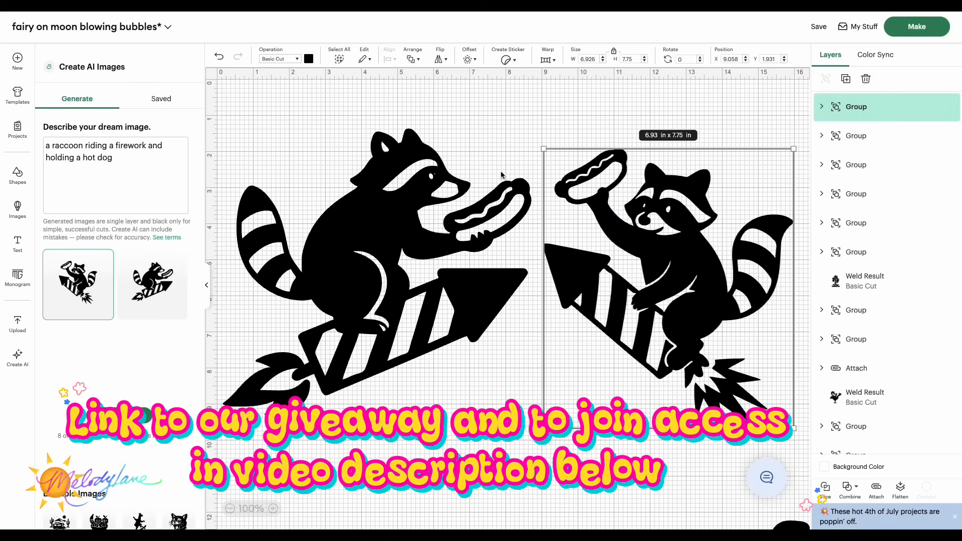
Step: Insert a circle shape onto the canvas
left_click(18, 176)
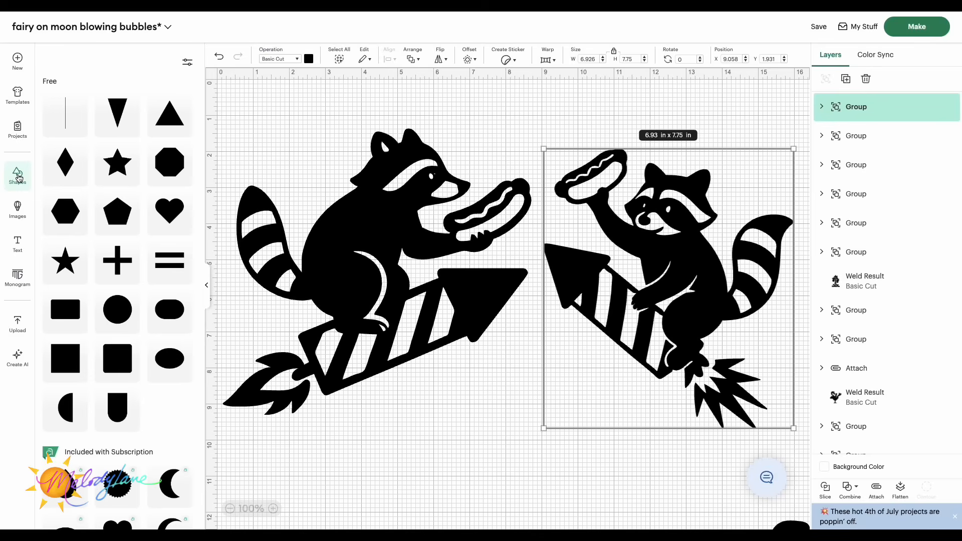
left_click(116, 309)
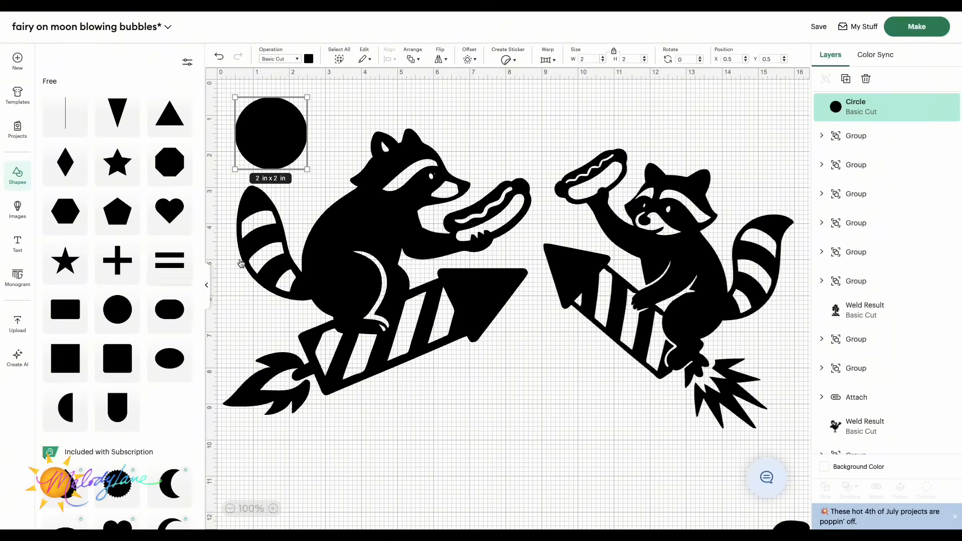
Step: Place a circle shrunk to about 0.36 x 0.36 in on the right raccoon's body and weld it with the raccoon
left_click_drag(271, 132, 697, 313)
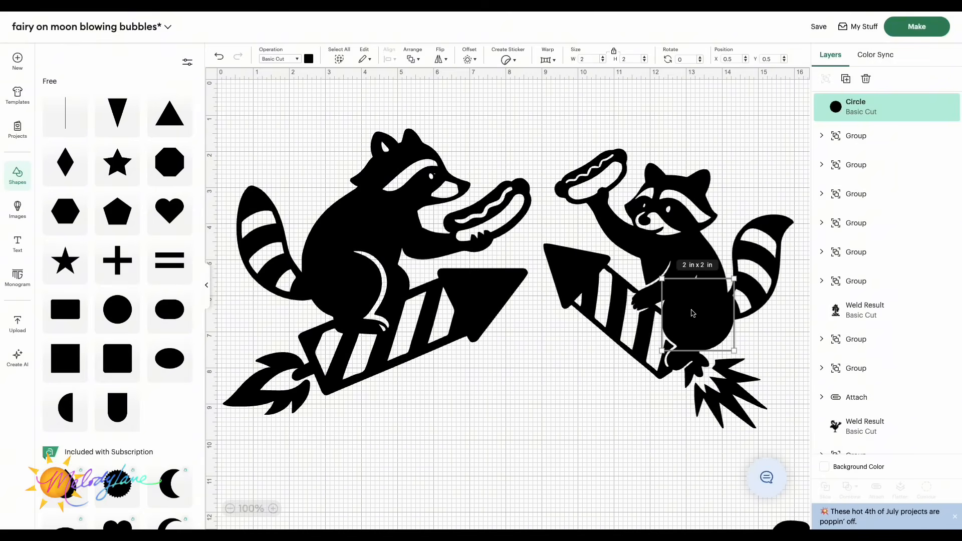
left_click_drag(734, 350, 676, 291)
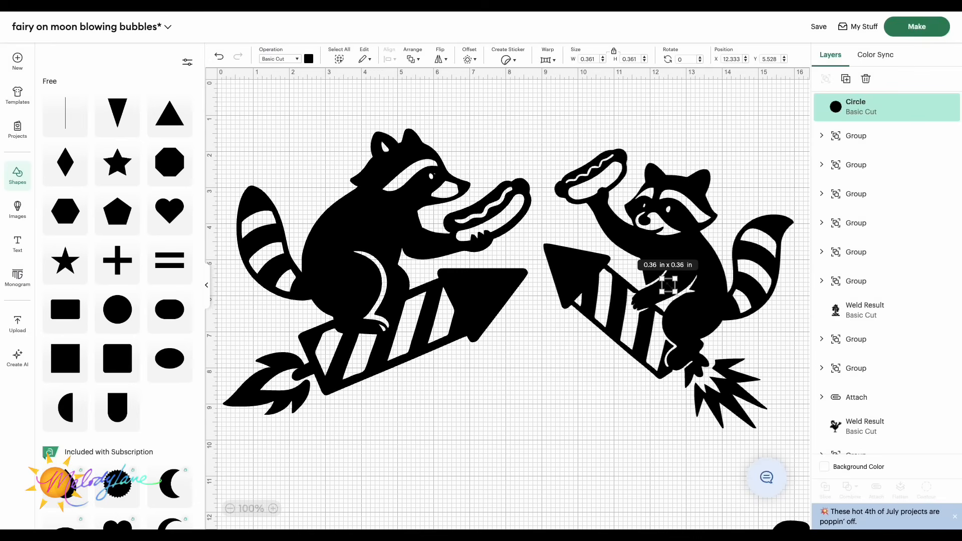
left_click_drag(601, 120, 768, 318)
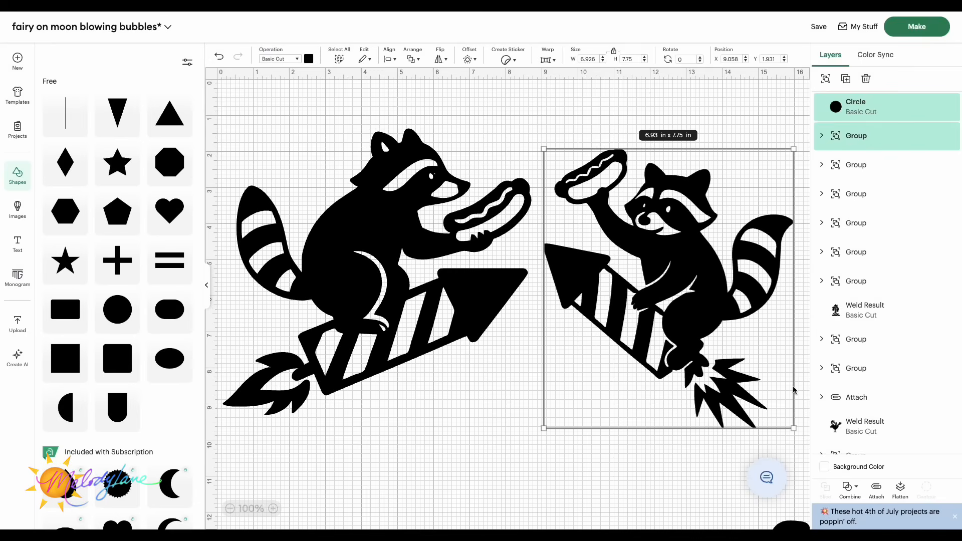
left_click(847, 489)
left_click(870, 379)
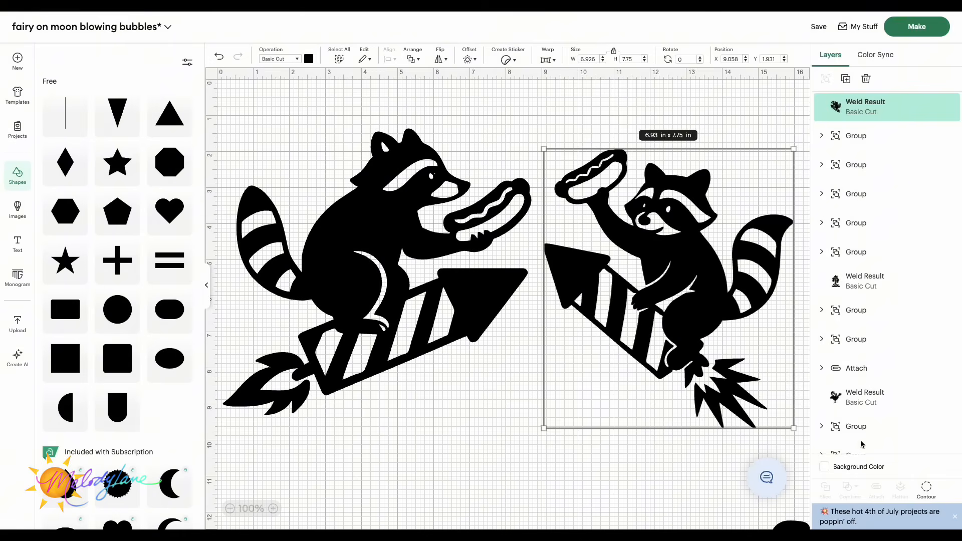
Step: Move the welded raccoon up to the upper left area of the canvas
scroll(572, 291, "right", 6)
scroll(572, 290, "up", 4)
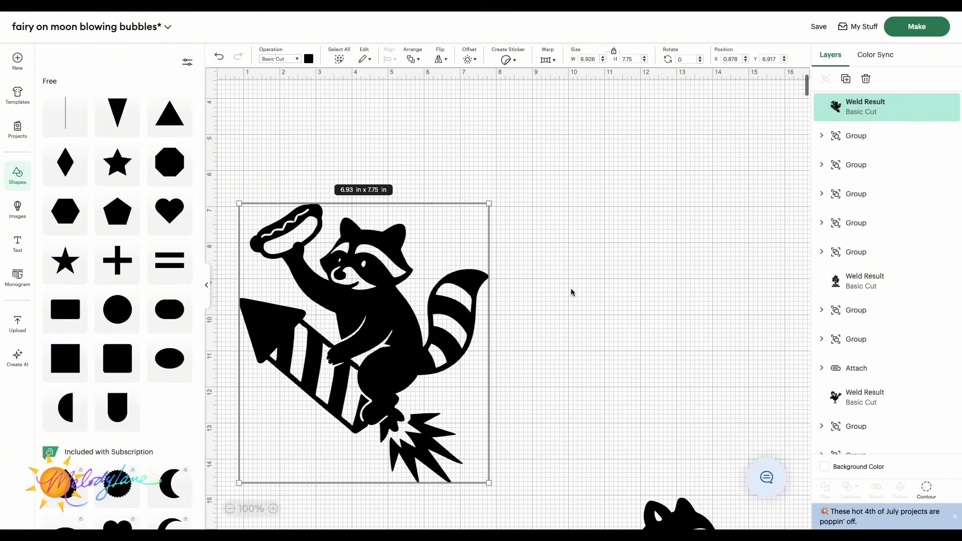
left_click_drag(376, 391, 380, 164)
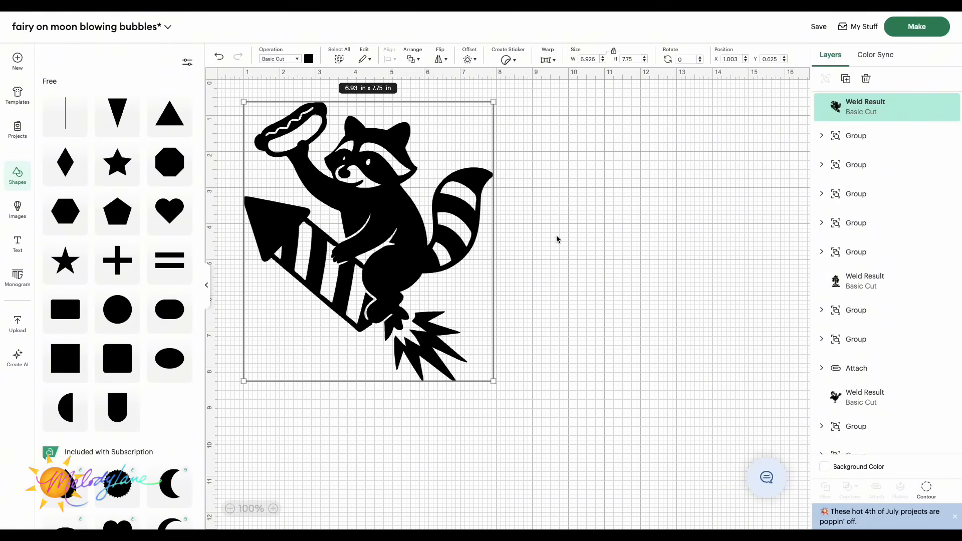
left_click_drag(403, 238, 401, 239)
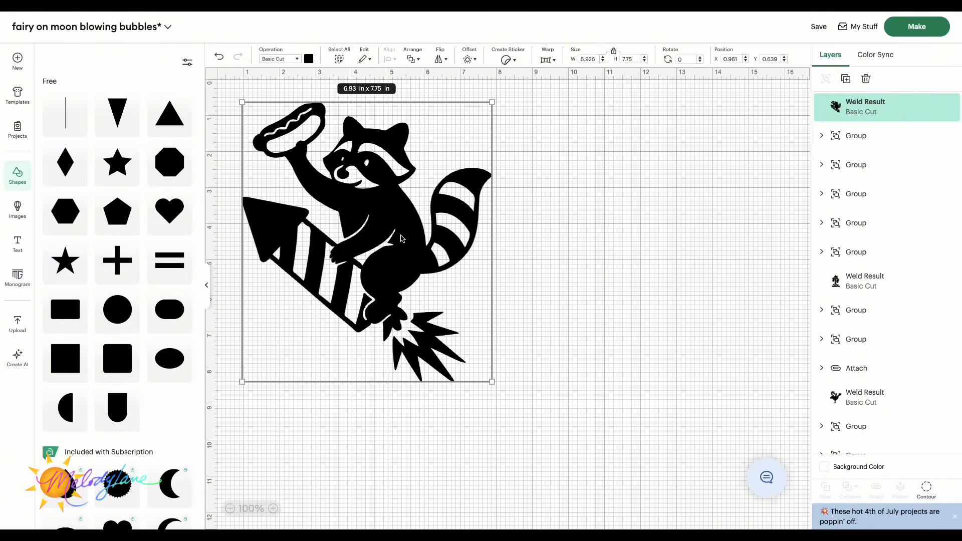
Step: Duplicate the welded raccoon and move the copy beside the original
key("ctrl+d")
left_click_drag(401, 238, 680, 242)
right_click(680, 242)
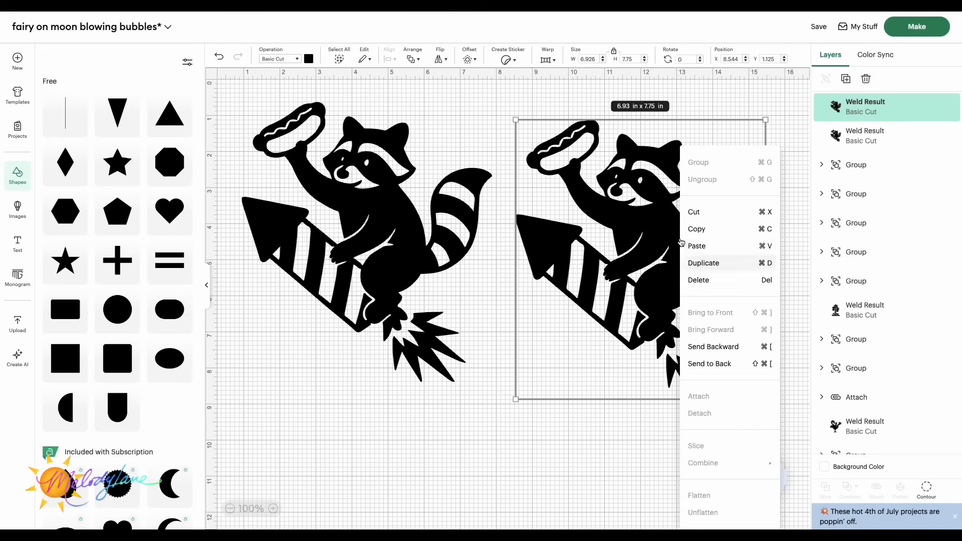
left_click(472, 456)
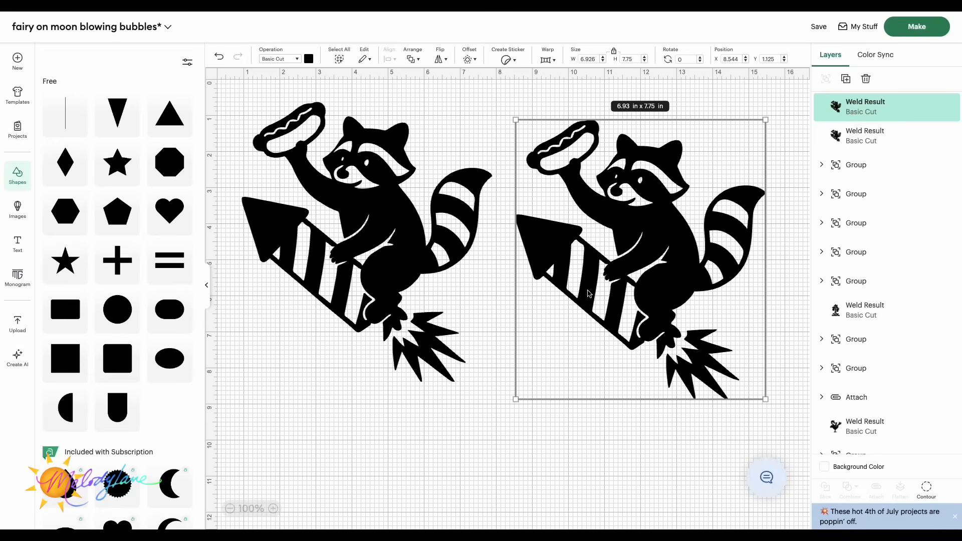
Step: Use Contour on the copy to hide everything except the hot dog's mustard squiggle and the firework stripes
left_click(926, 488)
left_click(671, 327)
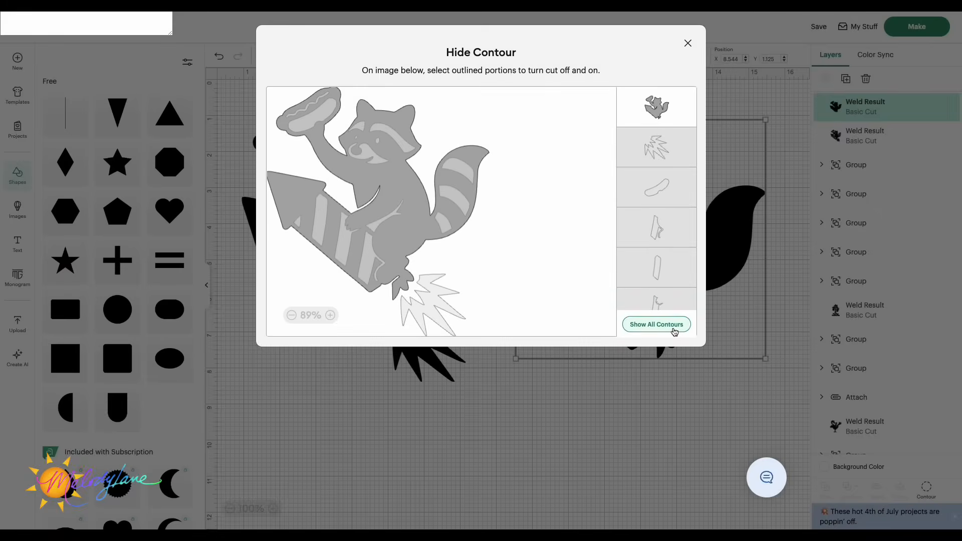
left_click(305, 114)
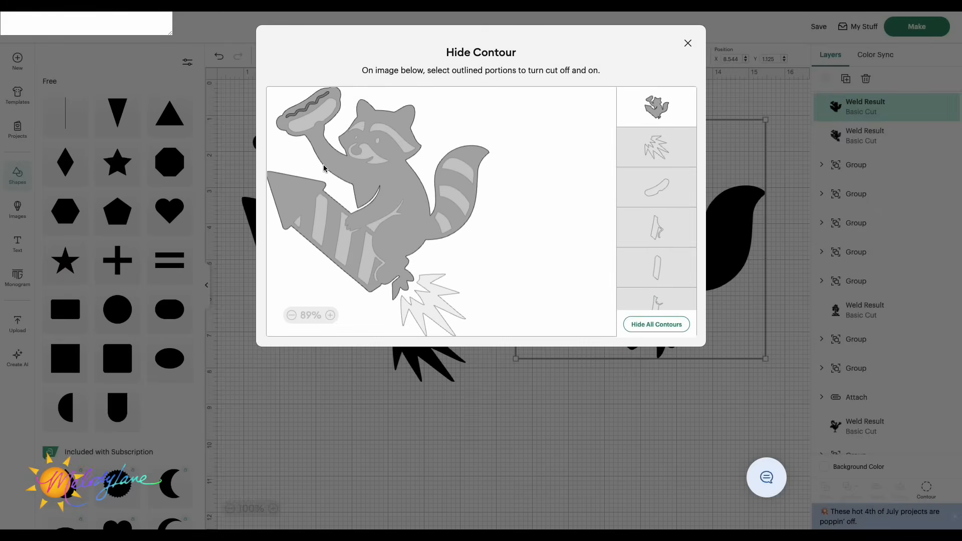
left_click(299, 196)
left_click(299, 196)
left_click(322, 212)
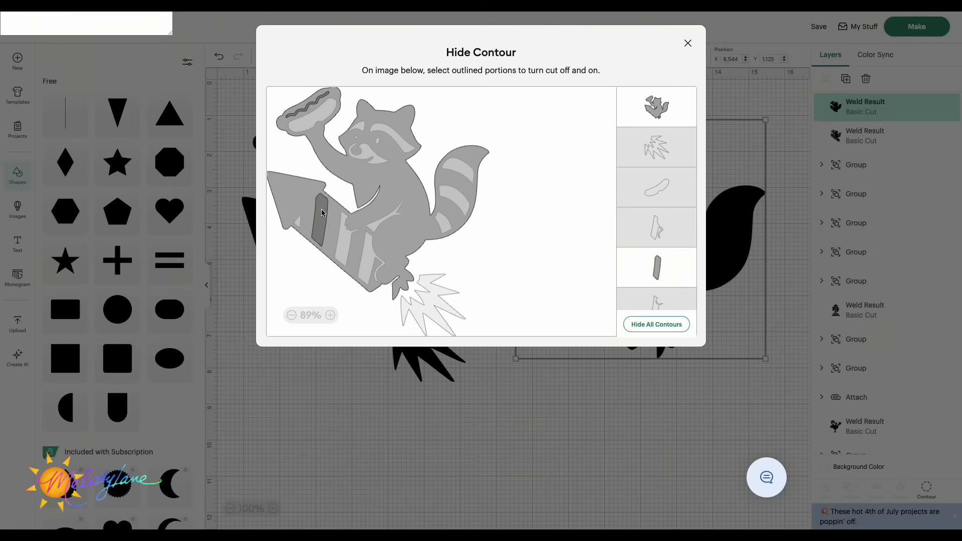
left_click(344, 249)
left_click(365, 269)
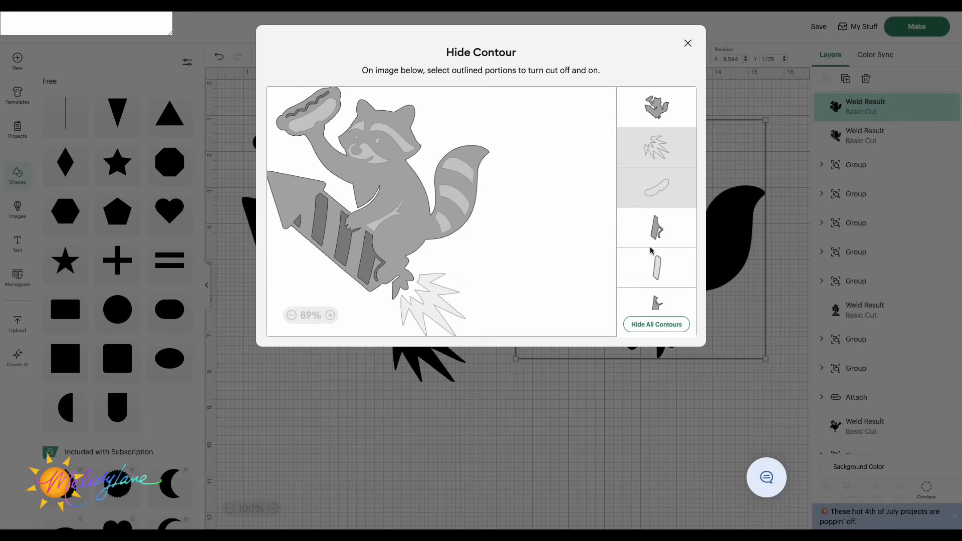
left_click(657, 268)
left_click(286, 125)
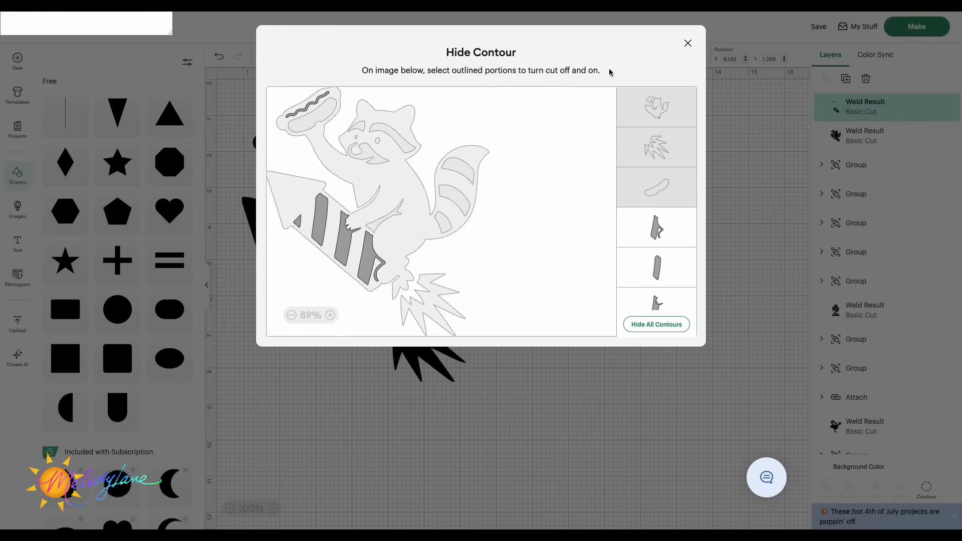
left_click(688, 44)
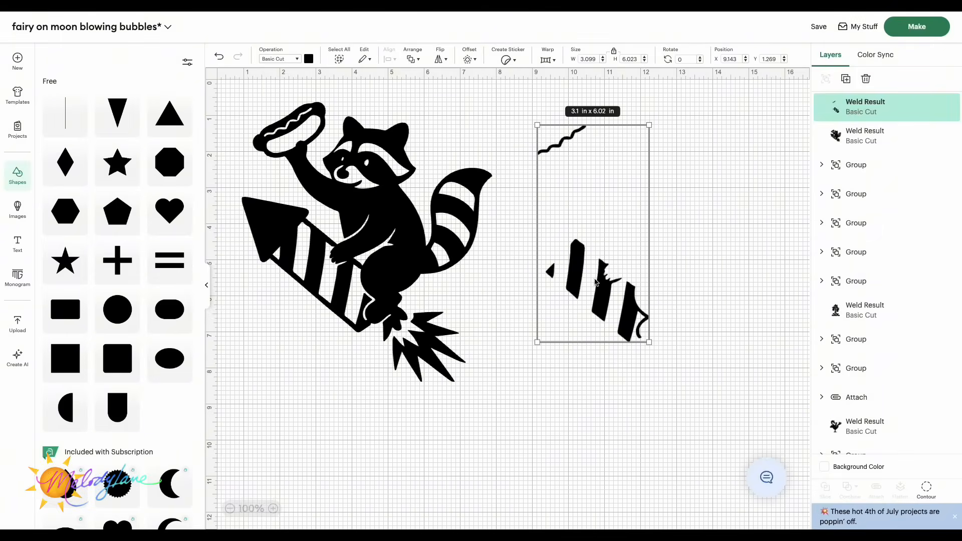
Step: Color the remaining mustard and stripe pieces red and move them onto the original raccoon
left_click(309, 59)
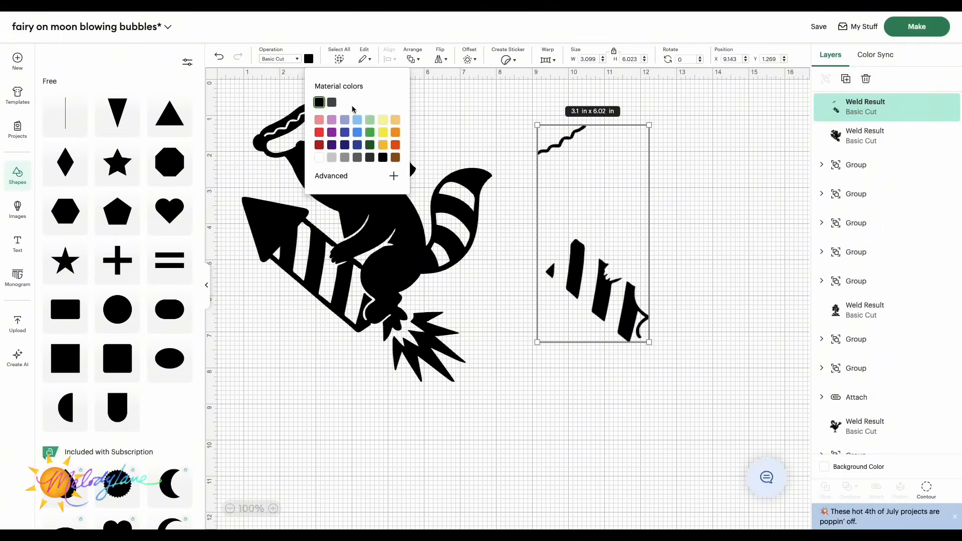
left_click(319, 133)
left_click(664, 252)
left_click_drag(598, 304, 326, 289)
left_click(579, 358)
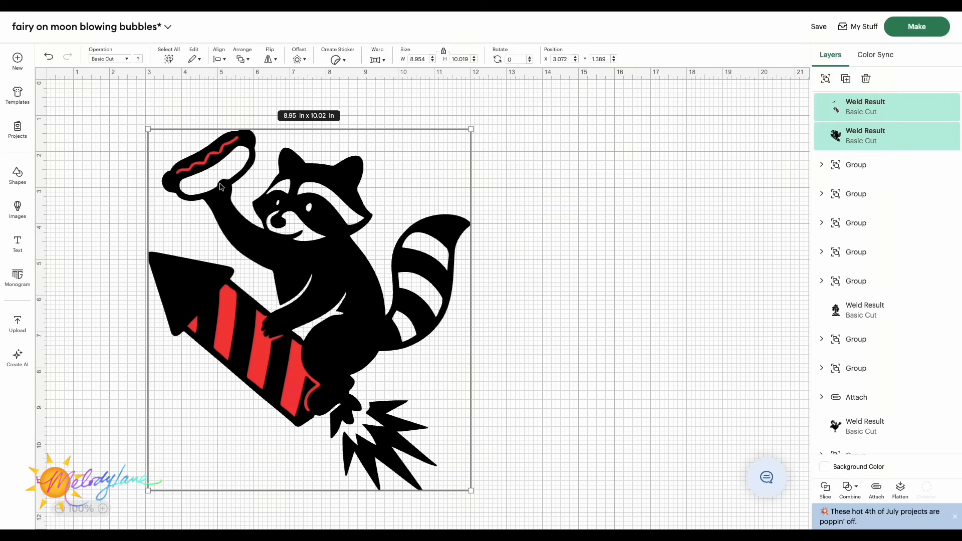
Step: Select the black raccoon layer and duplicate it
left_click_drag(221, 187, 308, 179)
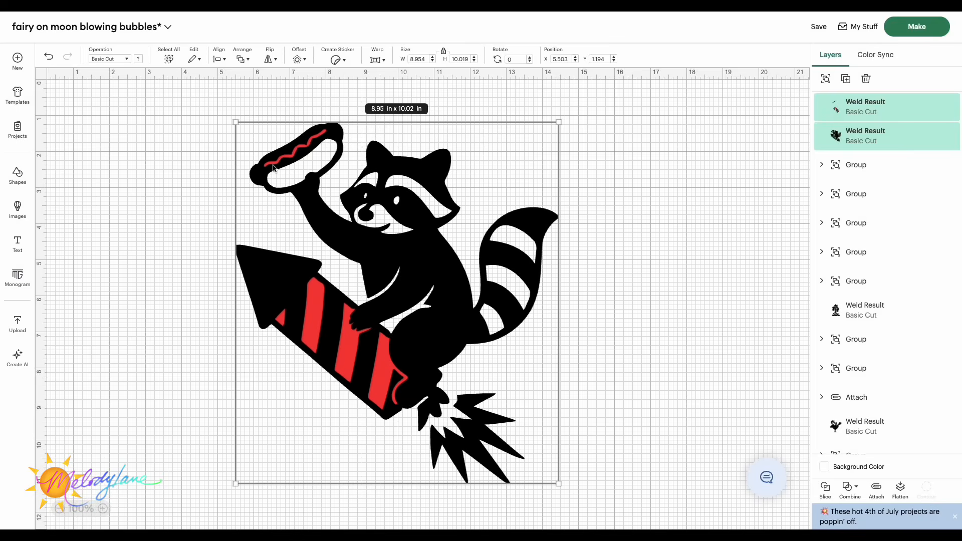
left_click(162, 167)
left_click(480, 286)
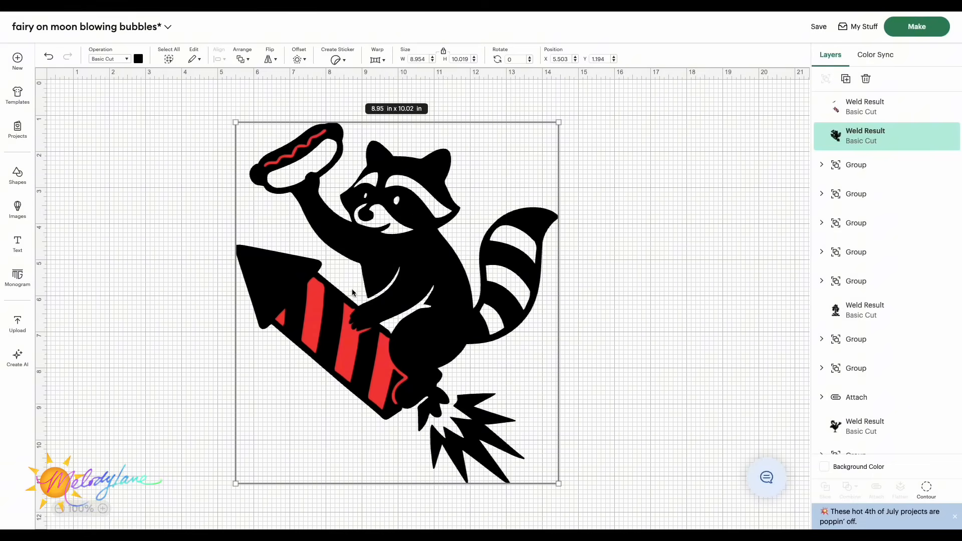
key("super+d")
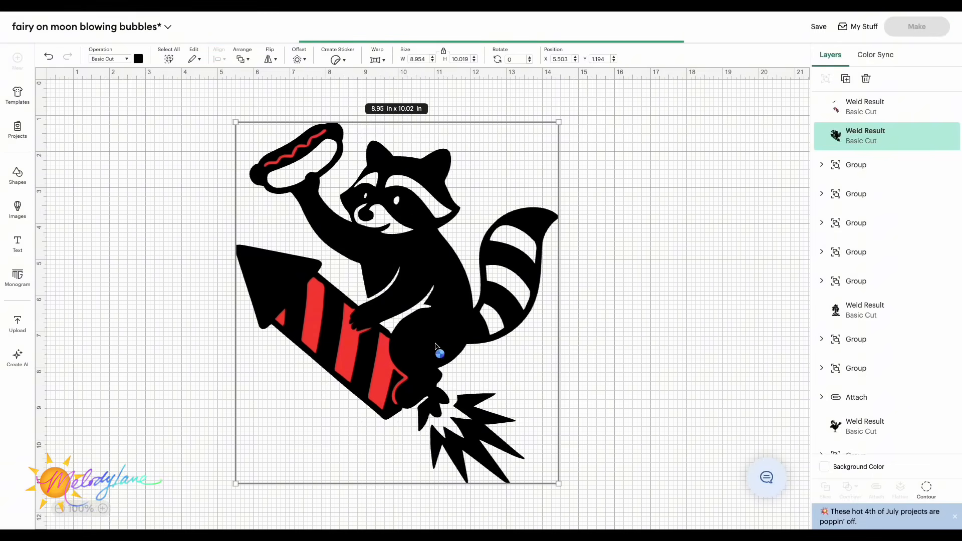